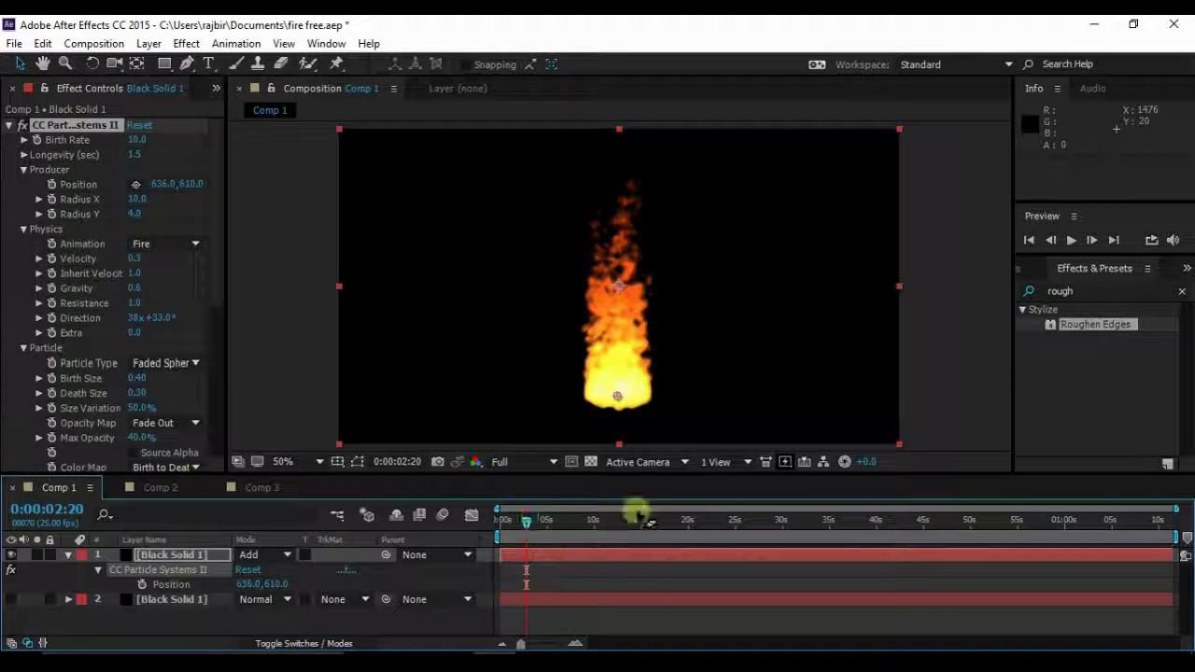
# Preview the existing fire animation, then stop playback.
pyautogui.click(1071, 240)
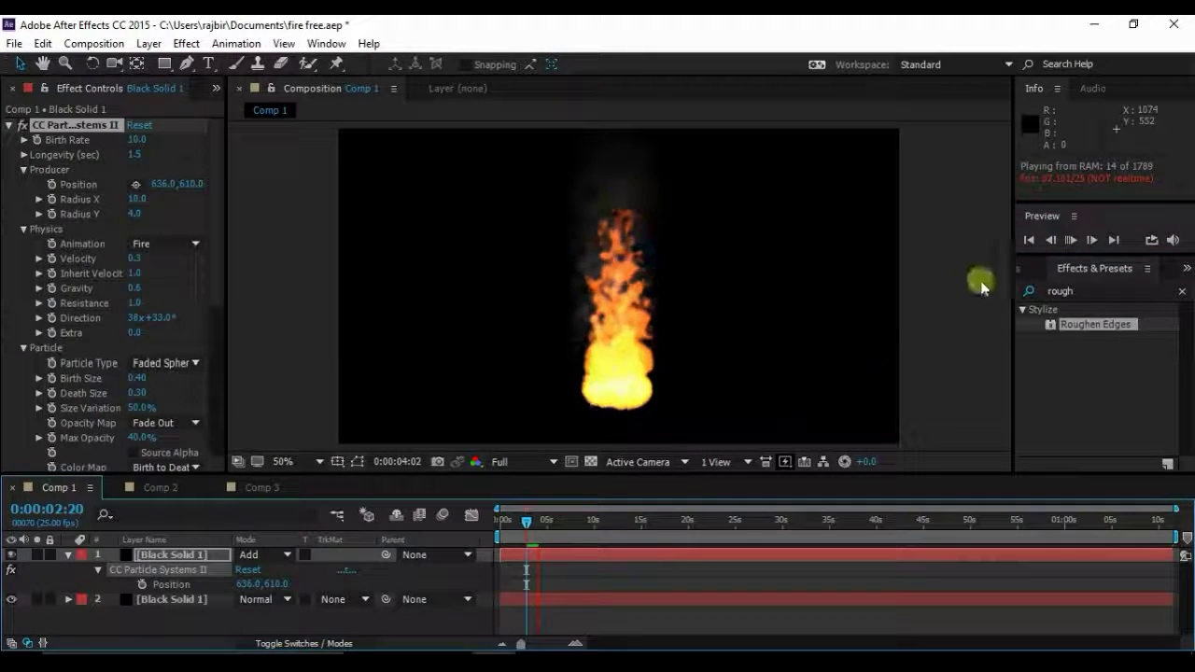
pyautogui.click(1062, 245)
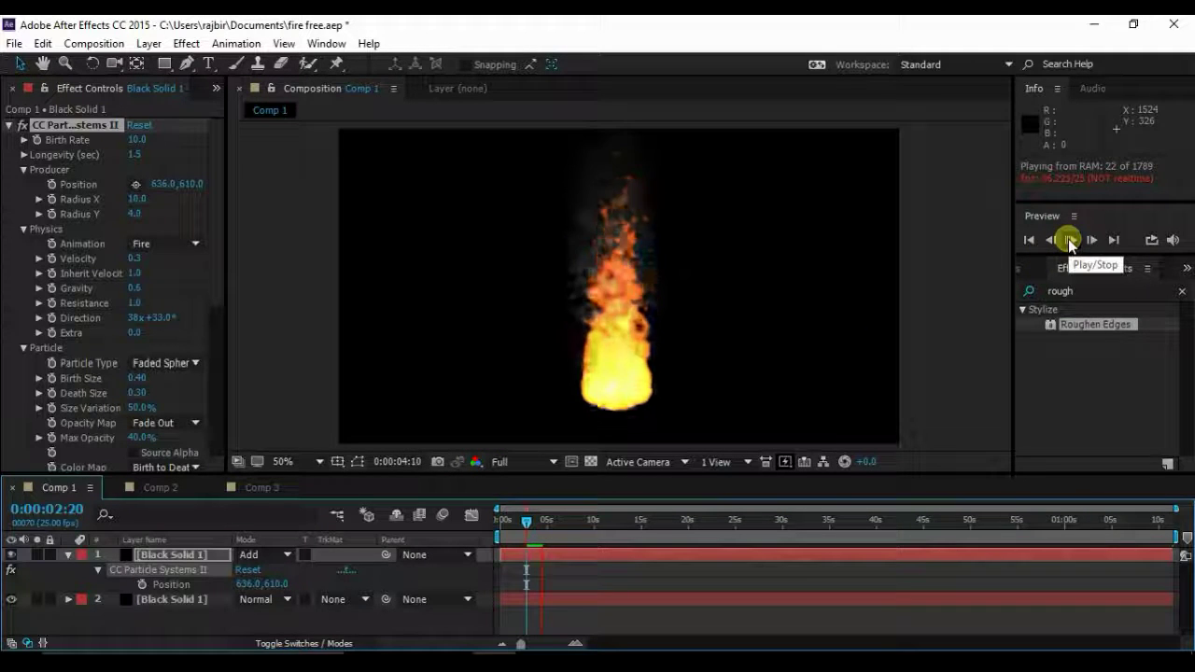
pyautogui.click(1071, 241)
pyautogui.click(129, 101)
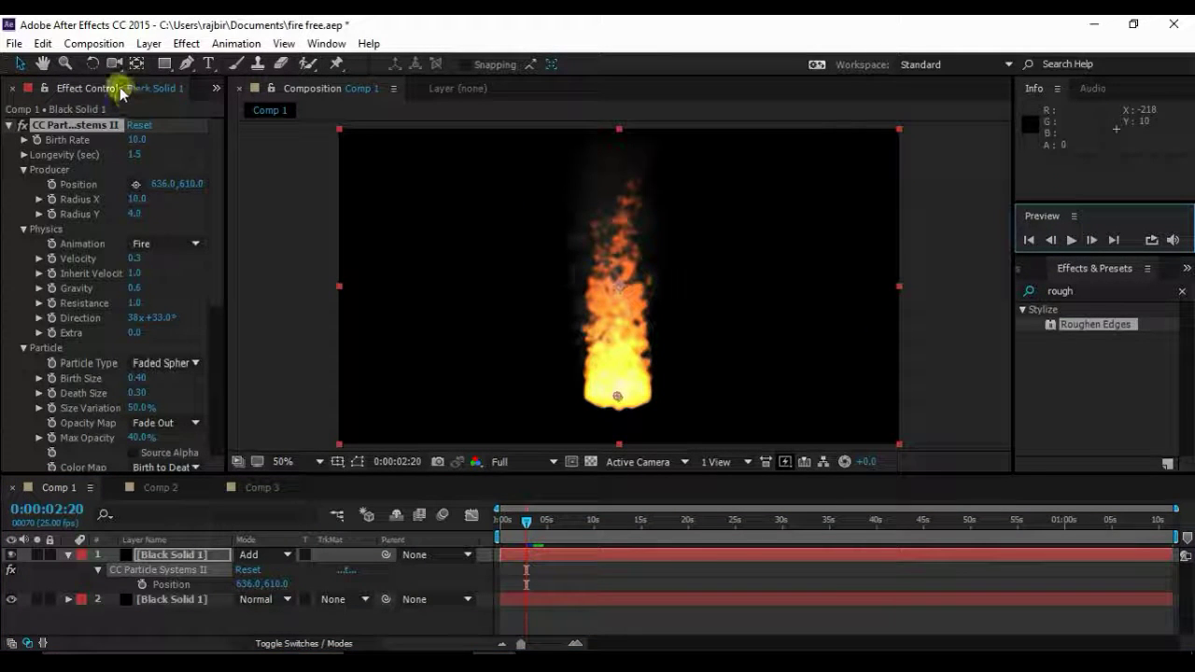
# Create a new black solid layer in Comp 3.
pyautogui.click(161, 488)
pyautogui.click(148, 43)
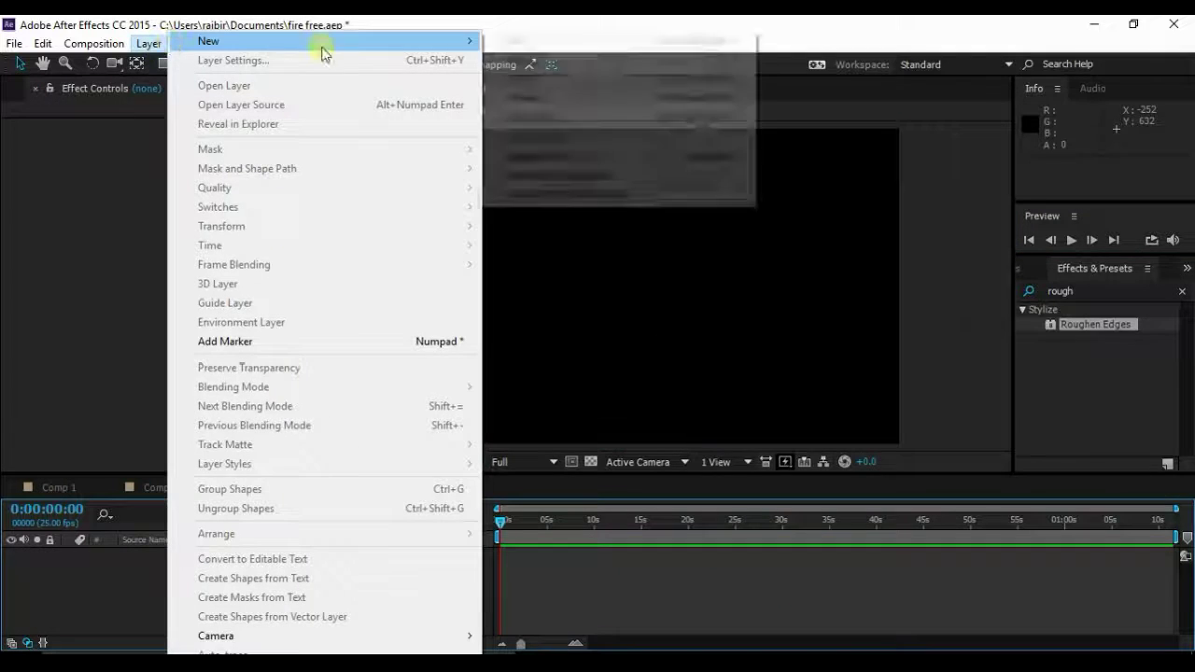
pyautogui.click(523, 67)
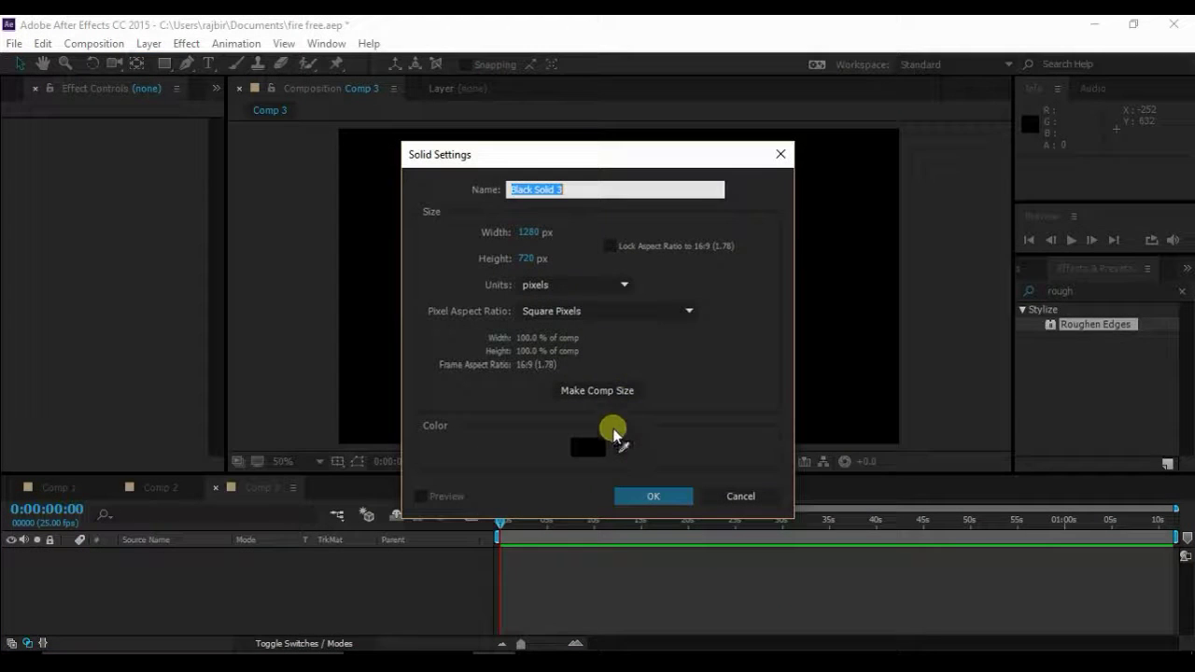
pyautogui.click(669, 496)
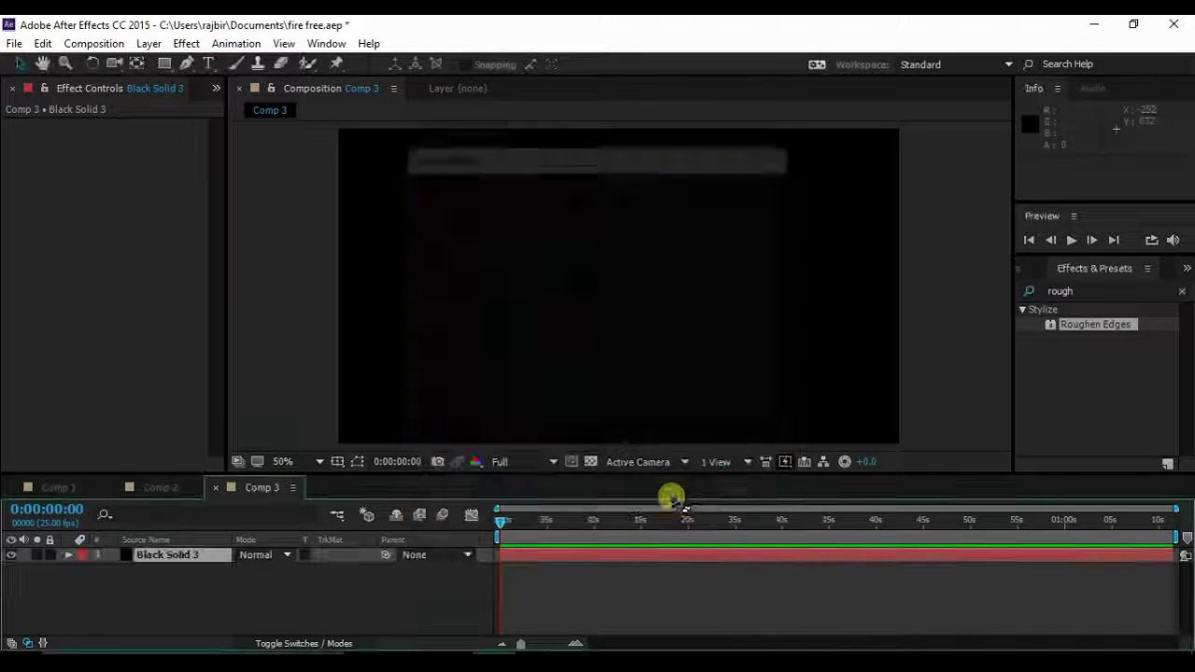
# Apply CC Particle Systems II to the solid via an Effects search for 'cc par'.
pyautogui.click(1090, 290)
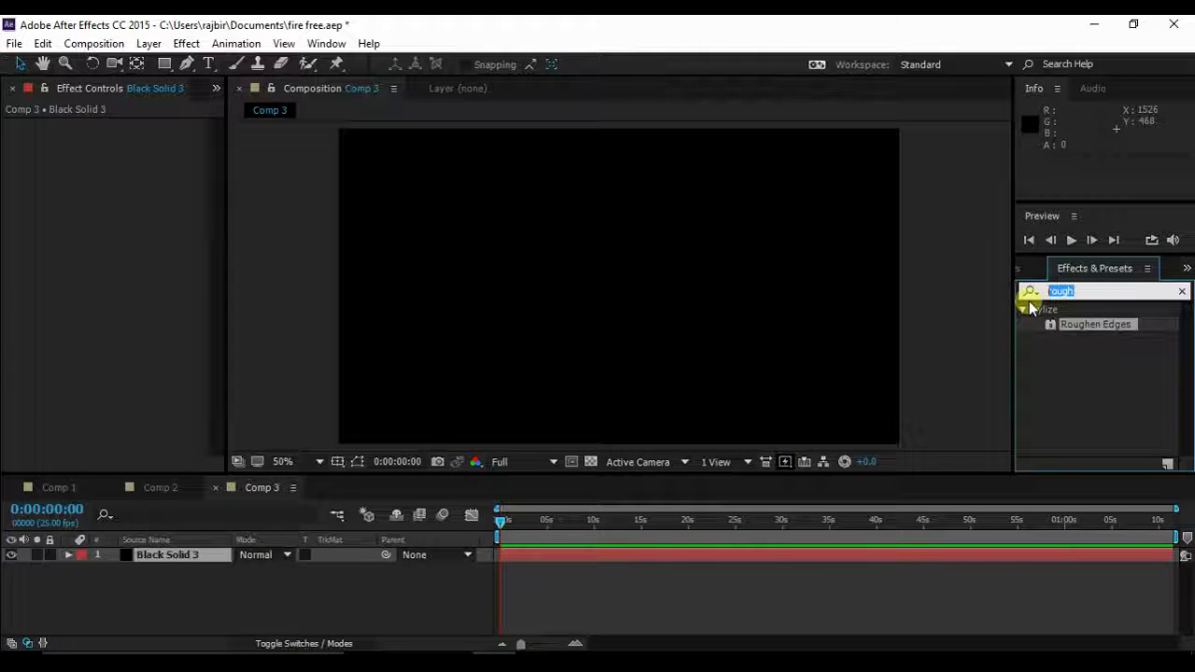
pyautogui.write('cc p')
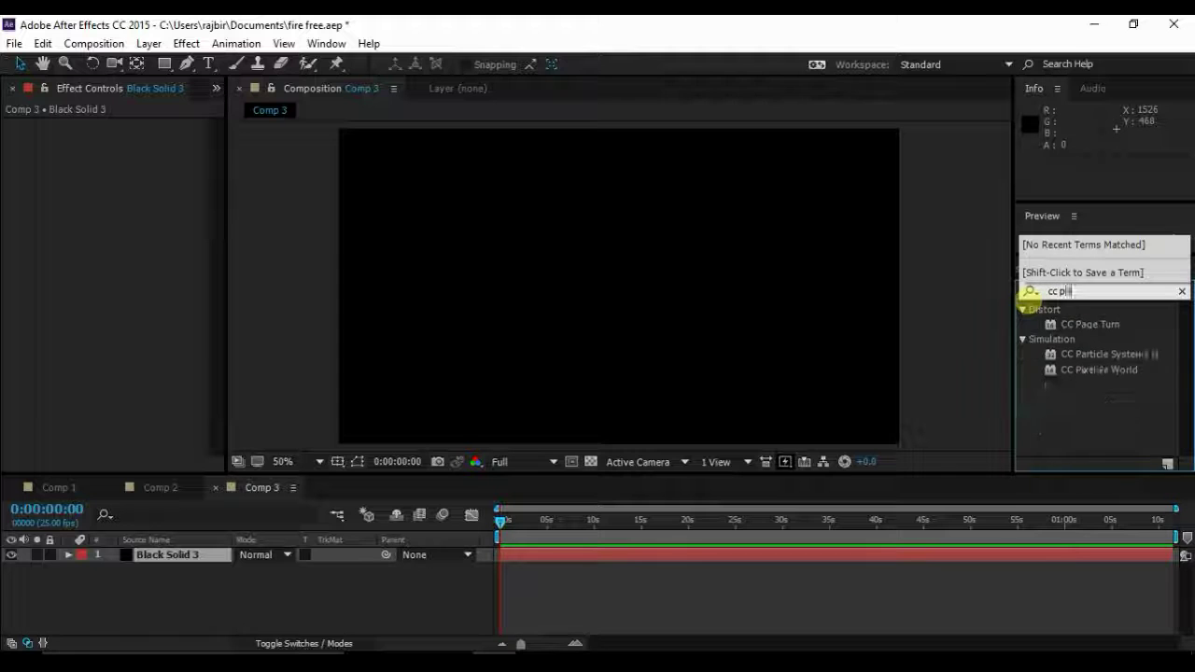
pyautogui.write('arti')
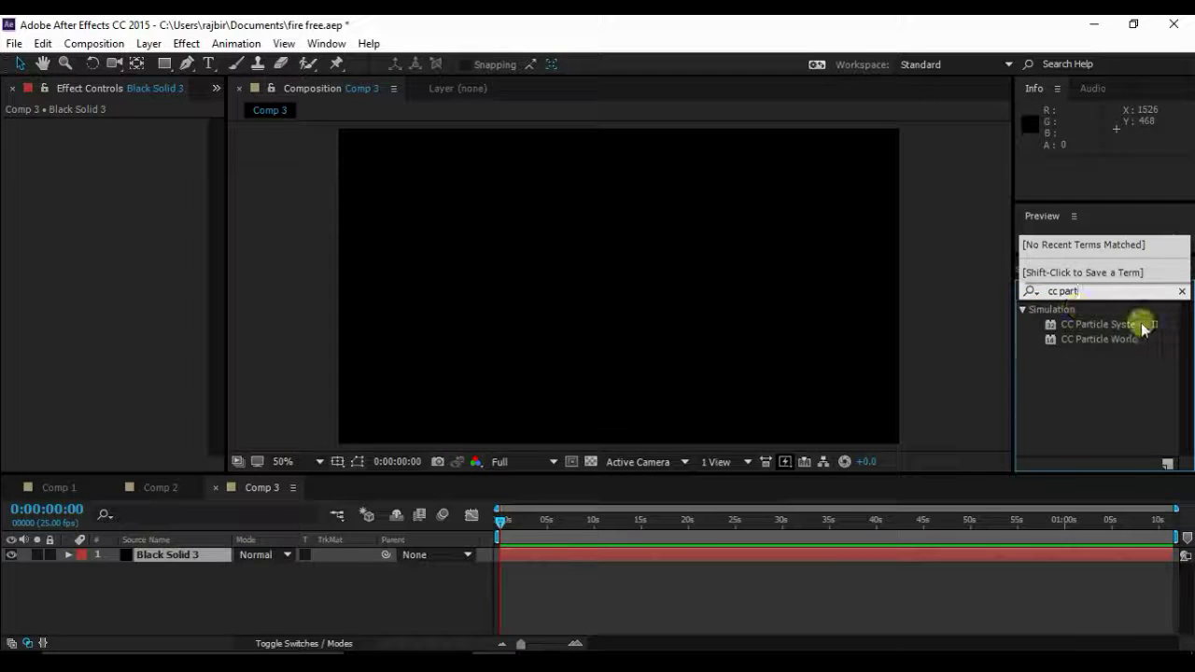
pyautogui.doubleClick(1139, 324)
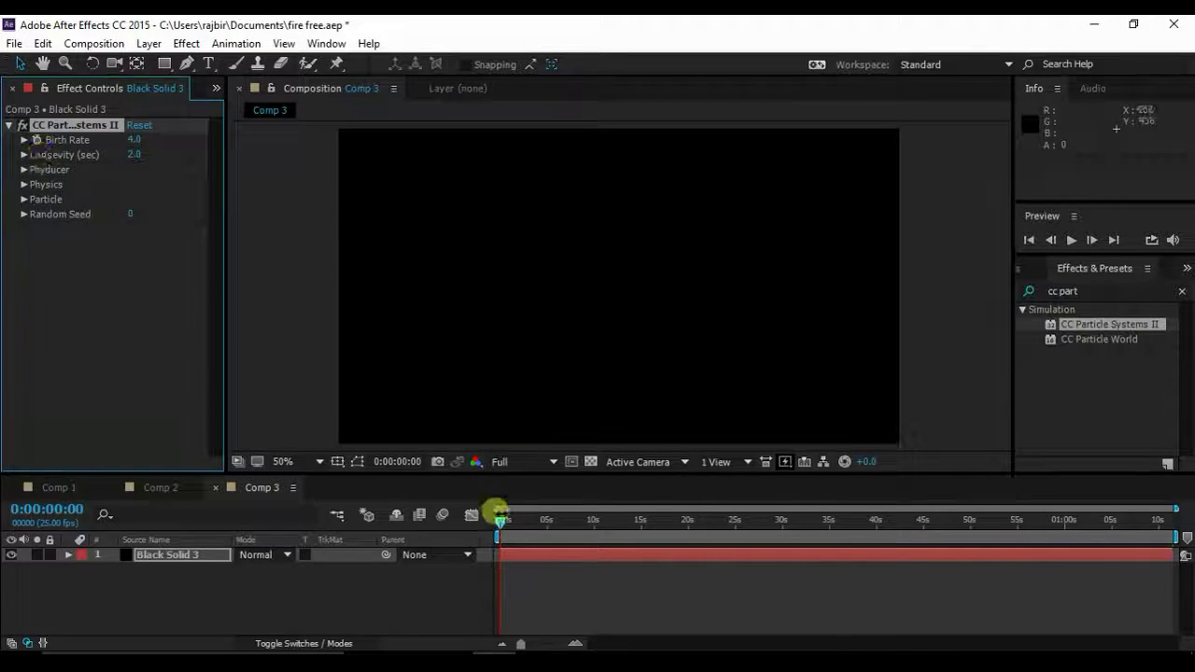
# Set the emitter's Producer Radius X to 10.
pyautogui.moveTo(500, 522); pyautogui.dragTo(563, 522)
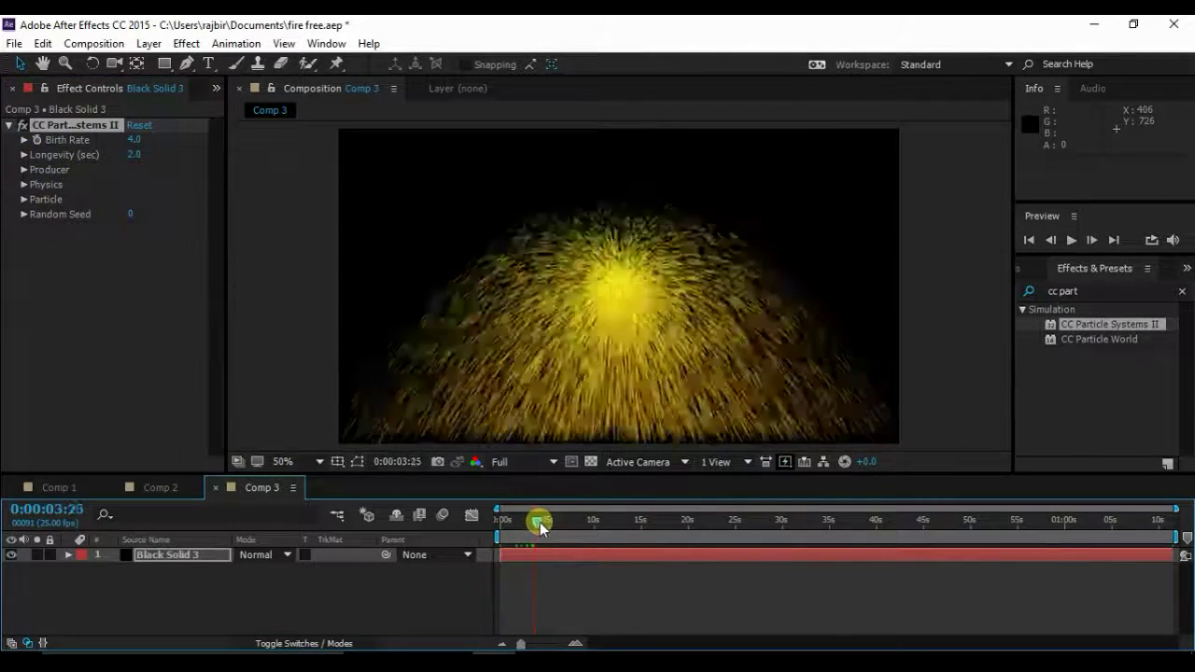
pyautogui.click(23, 170)
pyautogui.write('10')
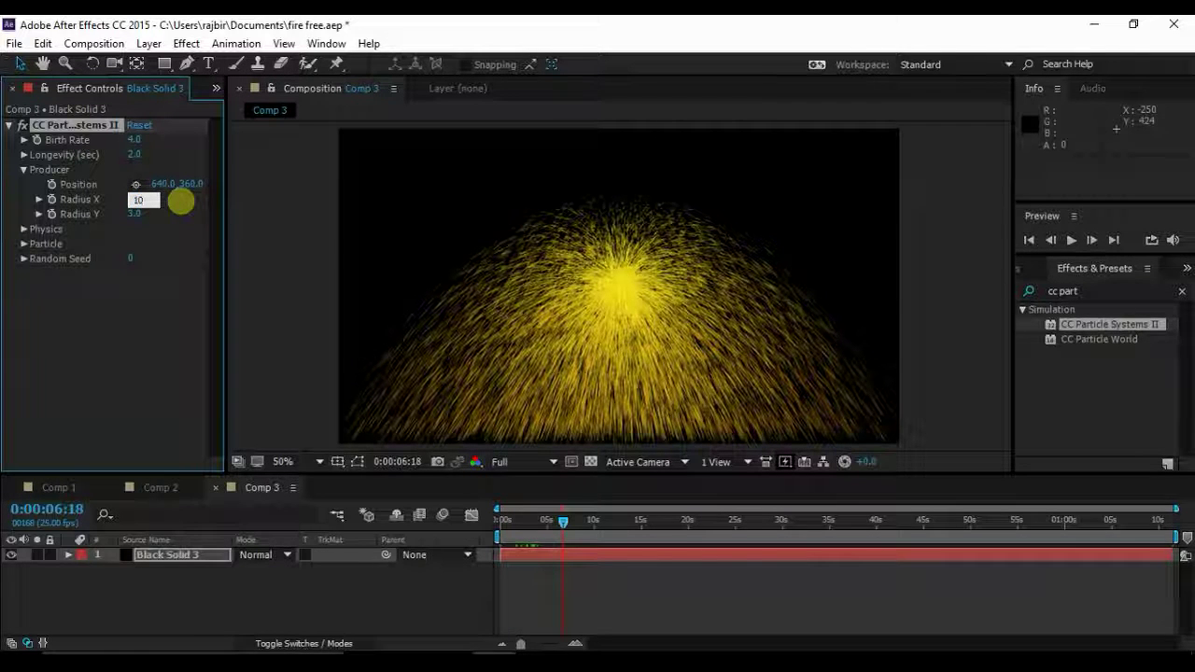
pyautogui.press('Return')
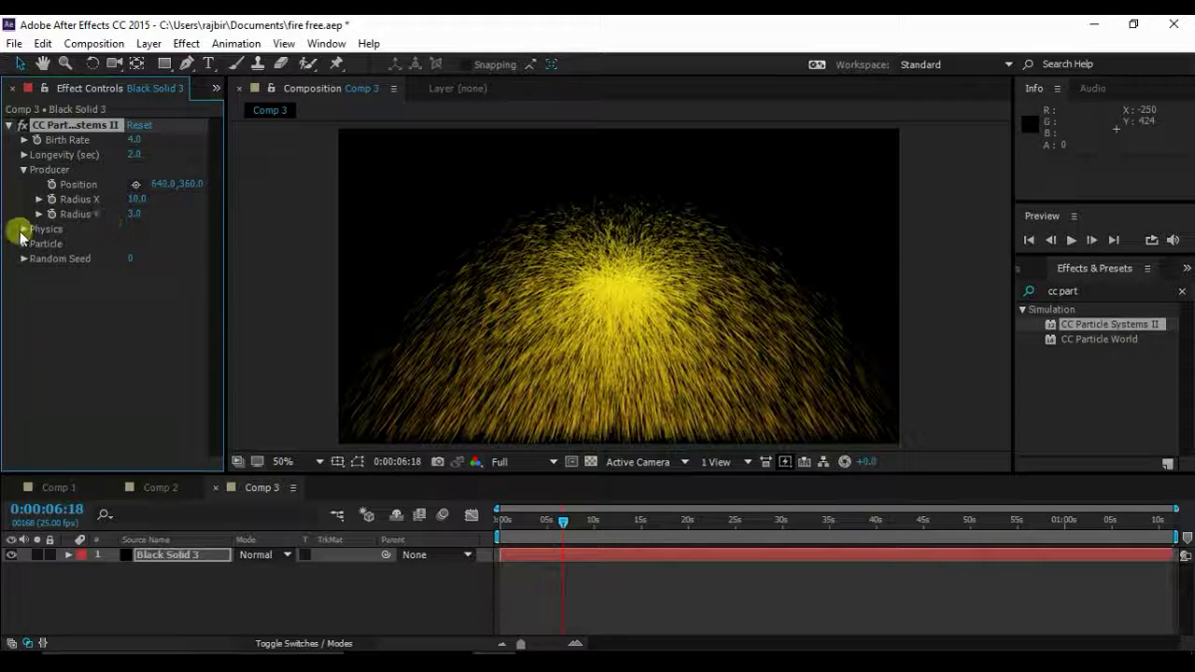
# Lower Physics Velocity to 0.3 and set the Animation type to Fire.
pyautogui.click(23, 230)
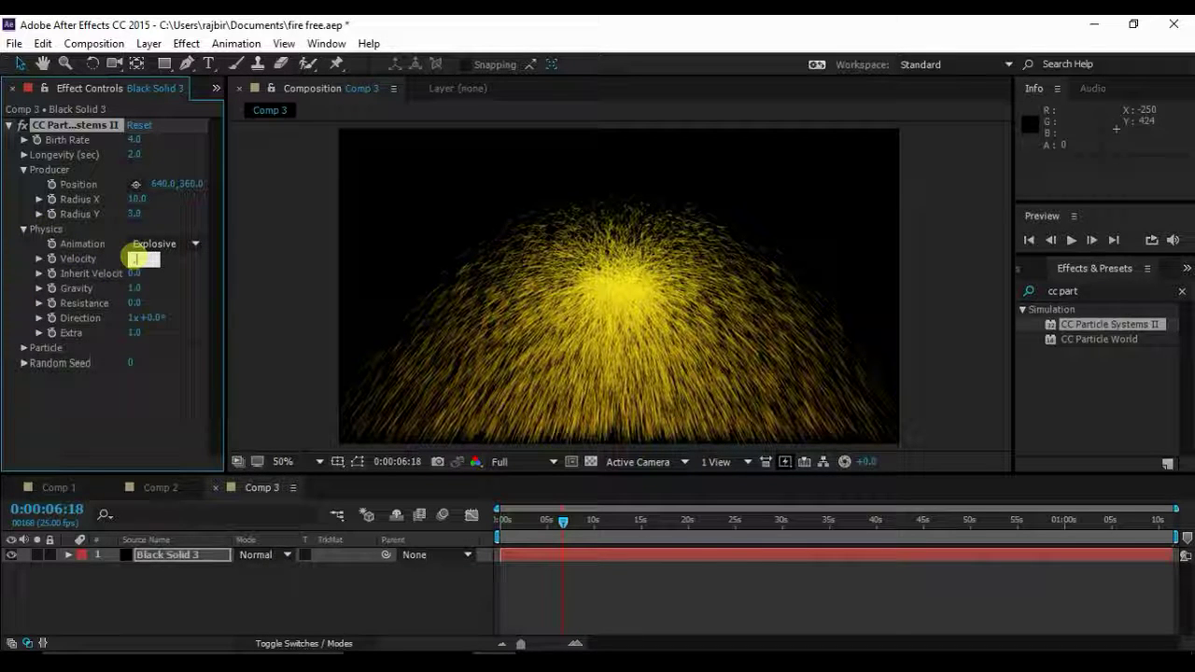
pyautogui.moveTo(140, 263); pyautogui.dragTo(140, 263)
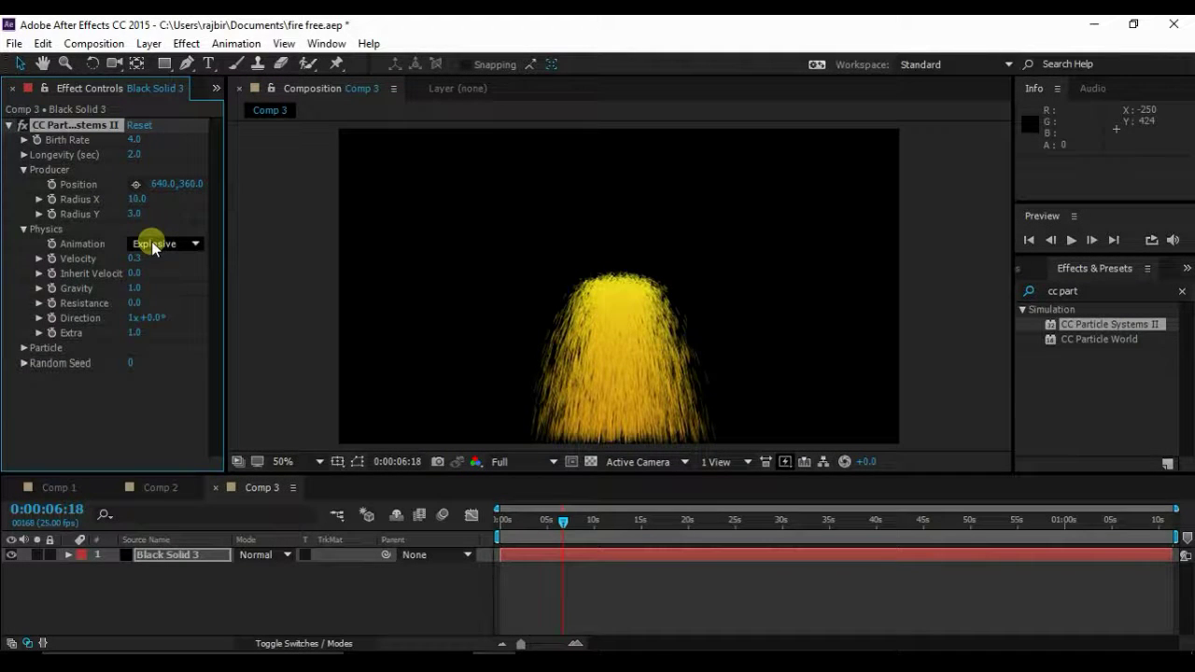
pyautogui.click(153, 245)
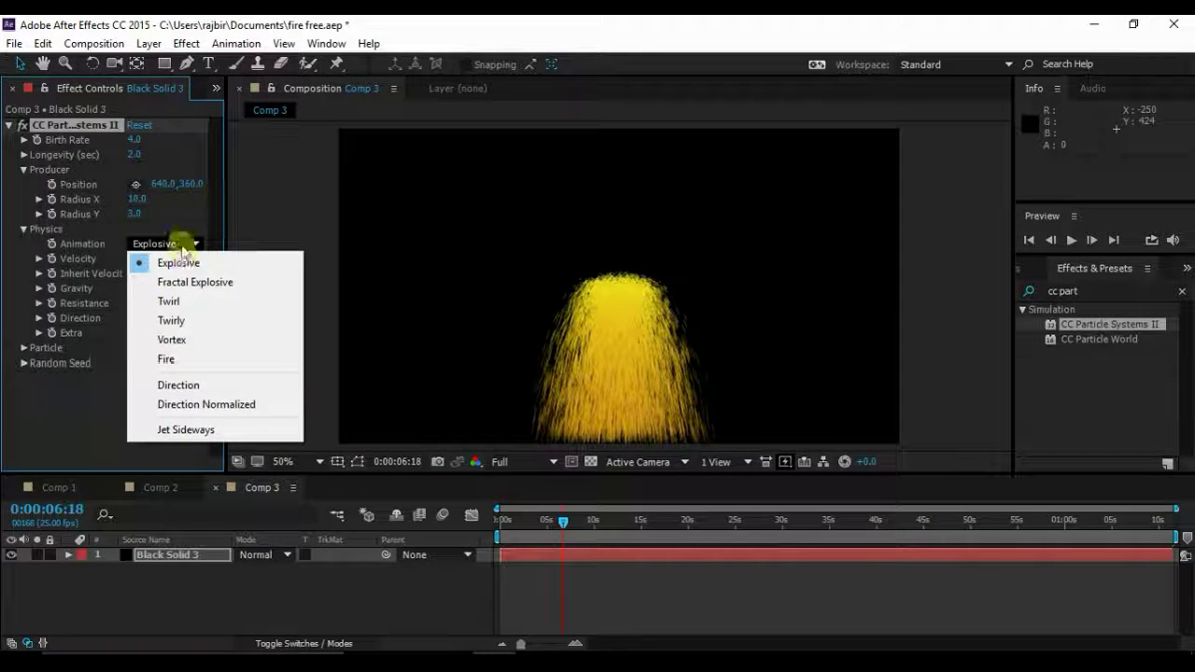
pyautogui.click(166, 359)
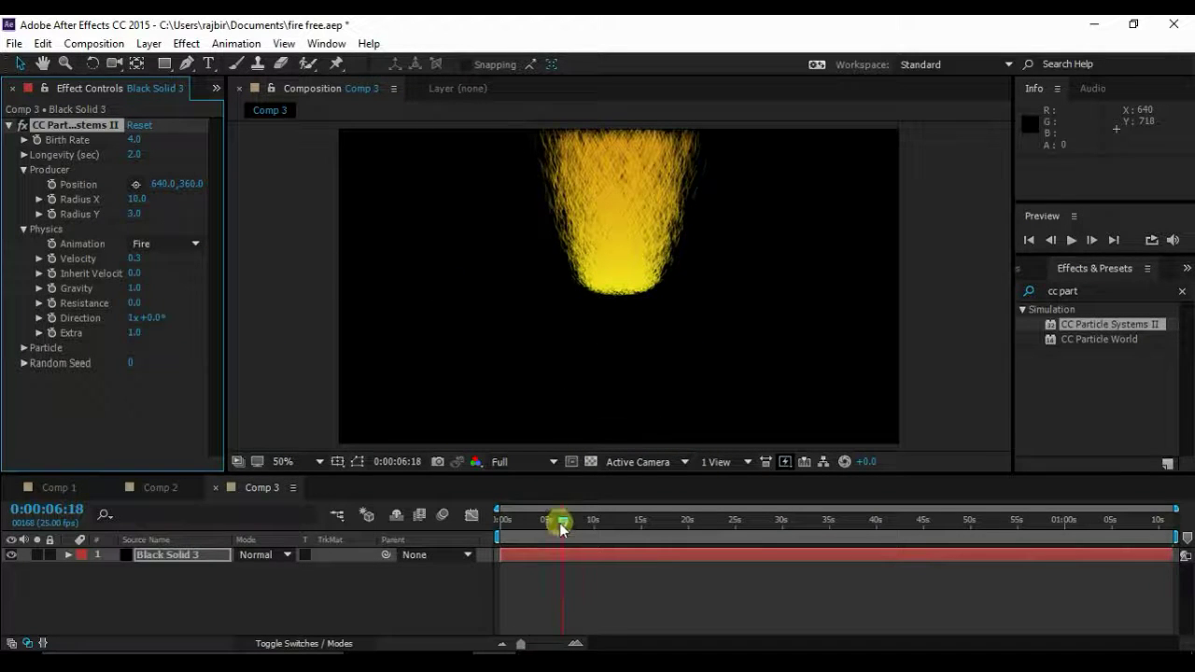
# Switch Particle Type to Faded Sphere and lower the emitter Position to 640, 667.
pyautogui.moveTo(560, 528); pyautogui.dragTo(578, 523)
pyautogui.click(23, 348)
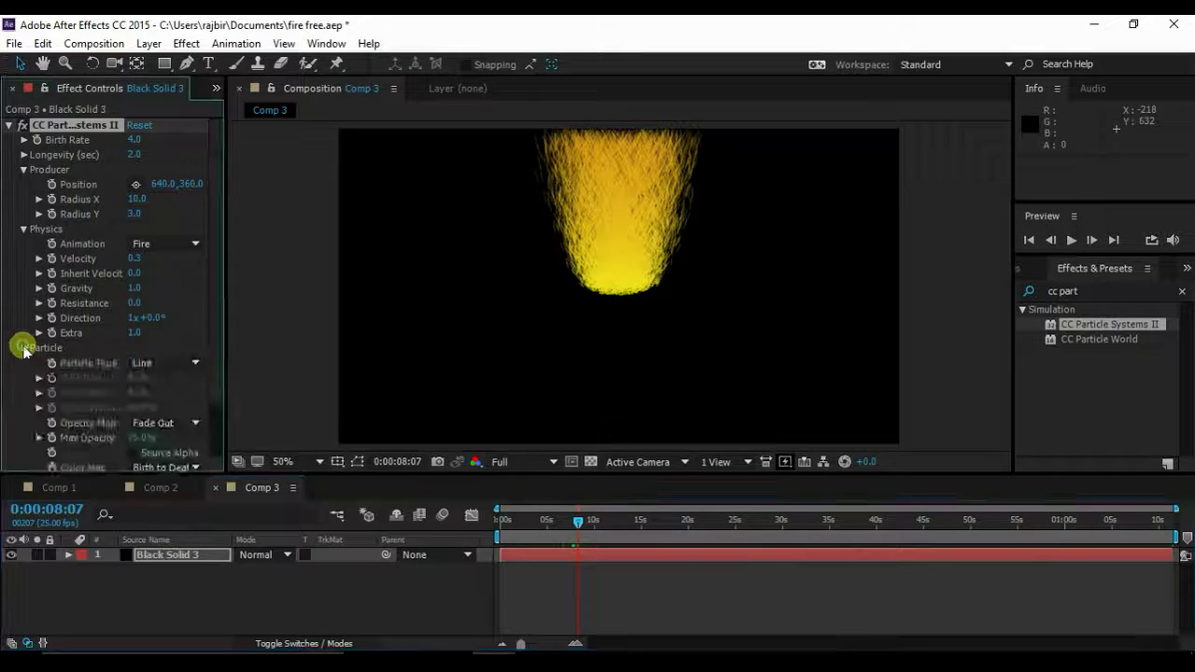
pyautogui.scroll(-2, 56, 344)
pyautogui.click(138, 299)
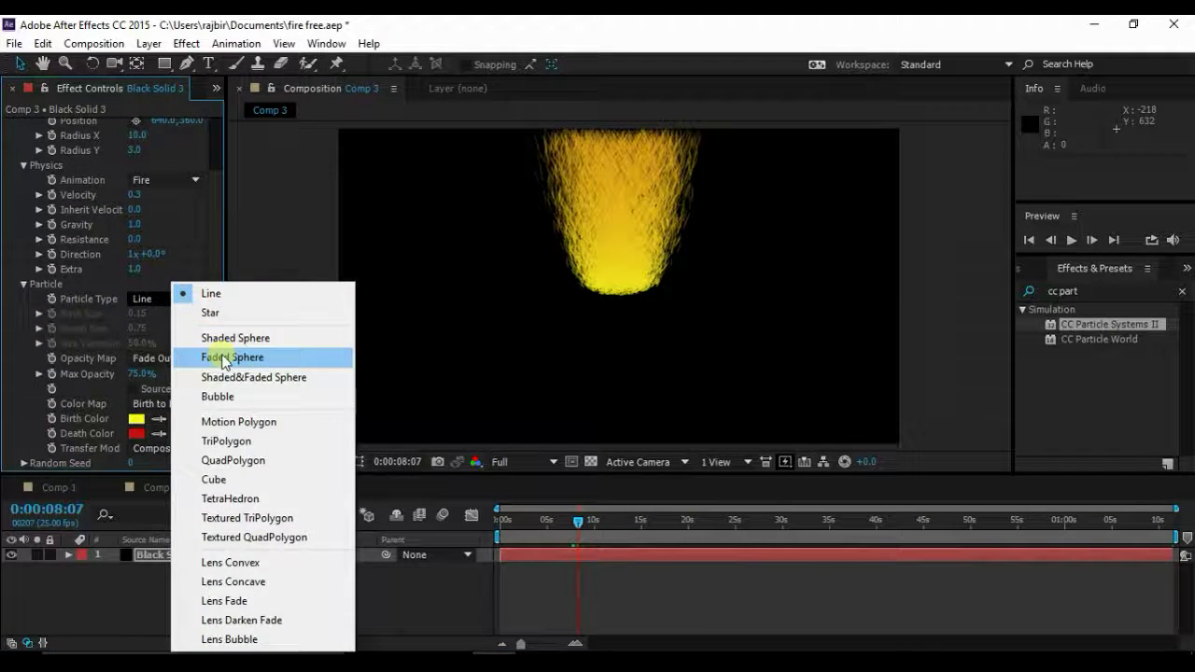
pyautogui.click(216, 357)
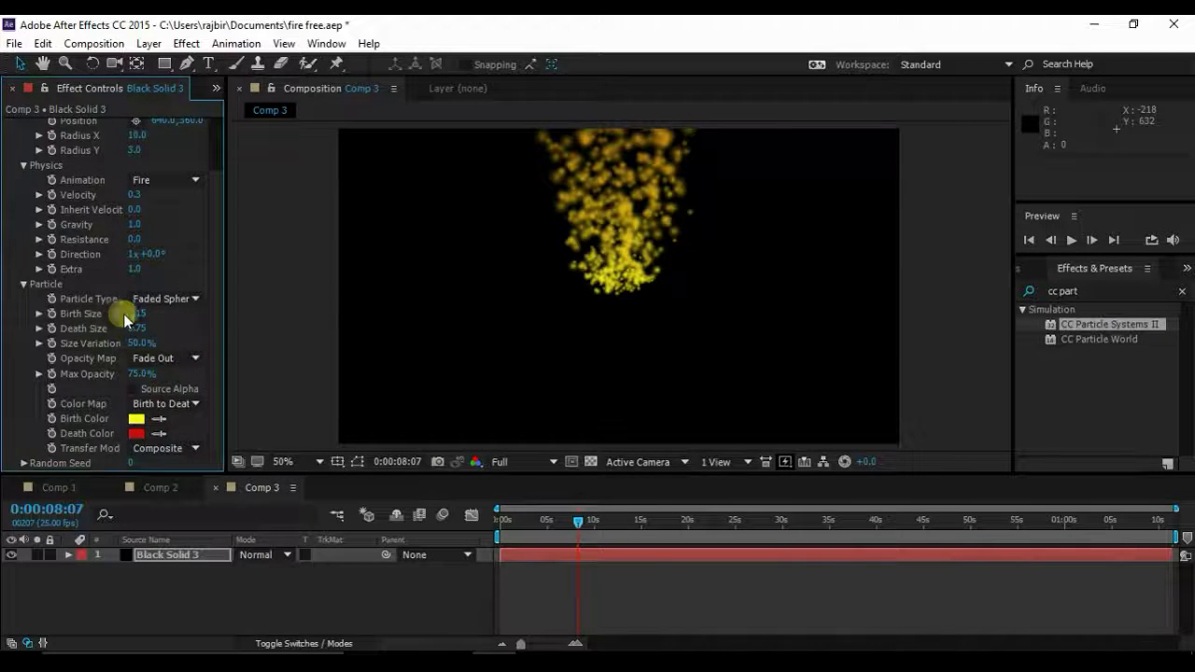
pyautogui.scroll(2, 122, 313)
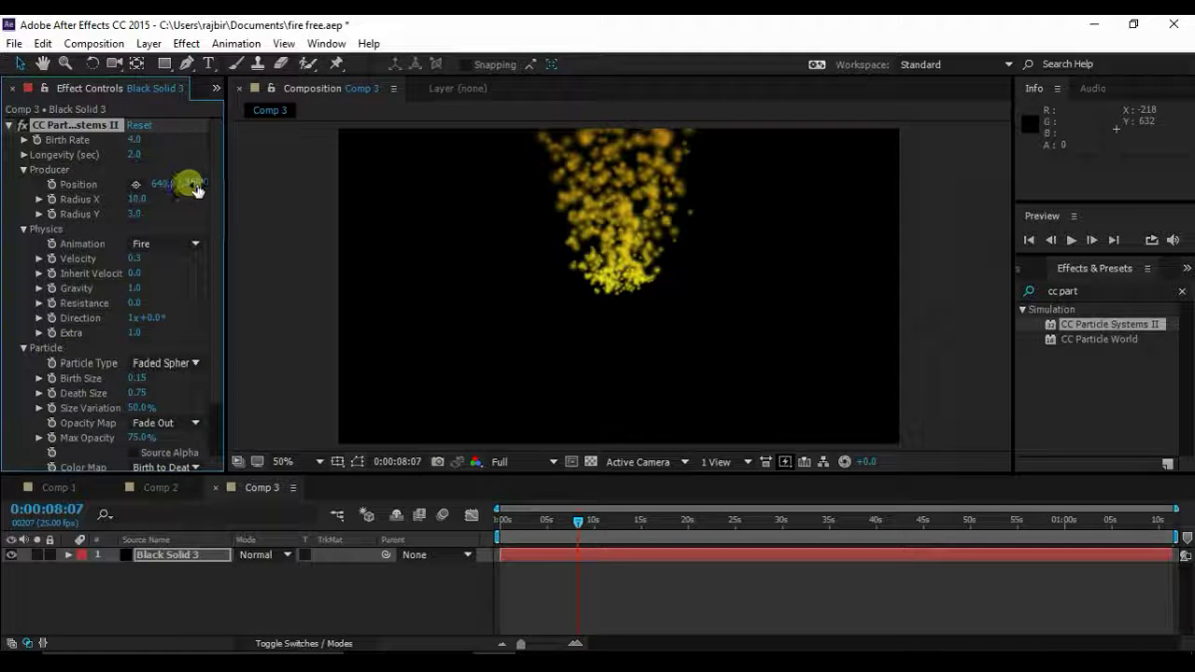
pyautogui.moveTo(187, 184)
pyautogui.mouseDown()
pyautogui.moveTo(447, 215)
pyautogui.moveTo(423, 220)
pyautogui.mouseUp()
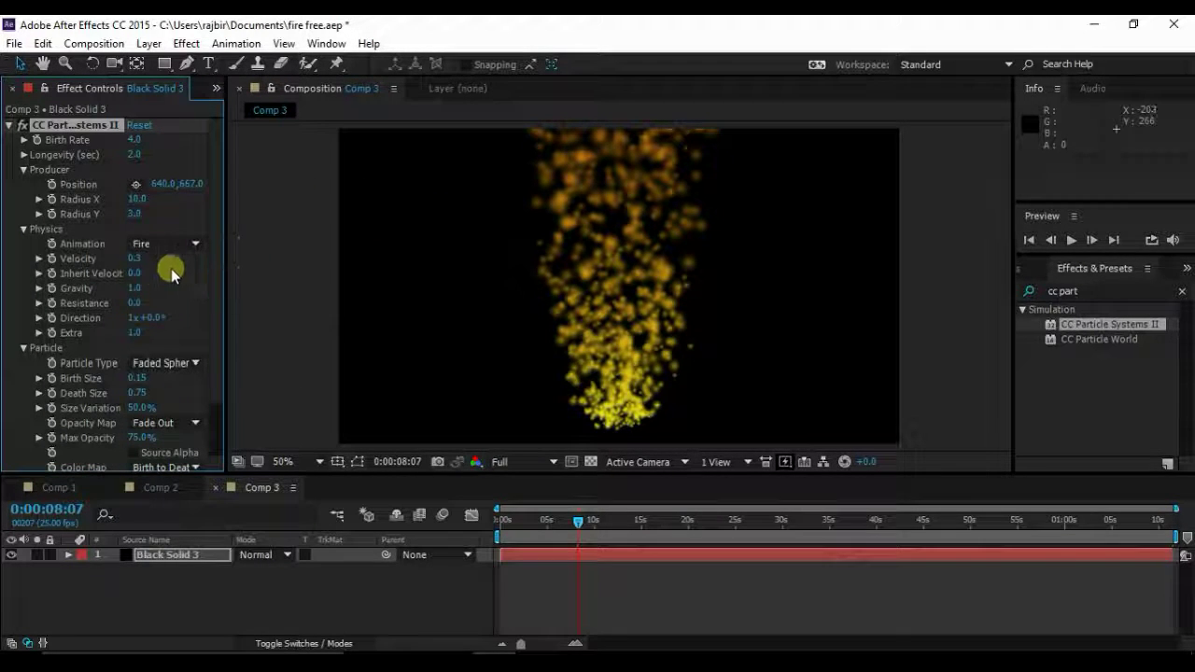
# Set Physics Gravity 0.3, Extra 0.3 and Resistance 0.1, previewing the rising flame.
pyautogui.click(1071, 242)
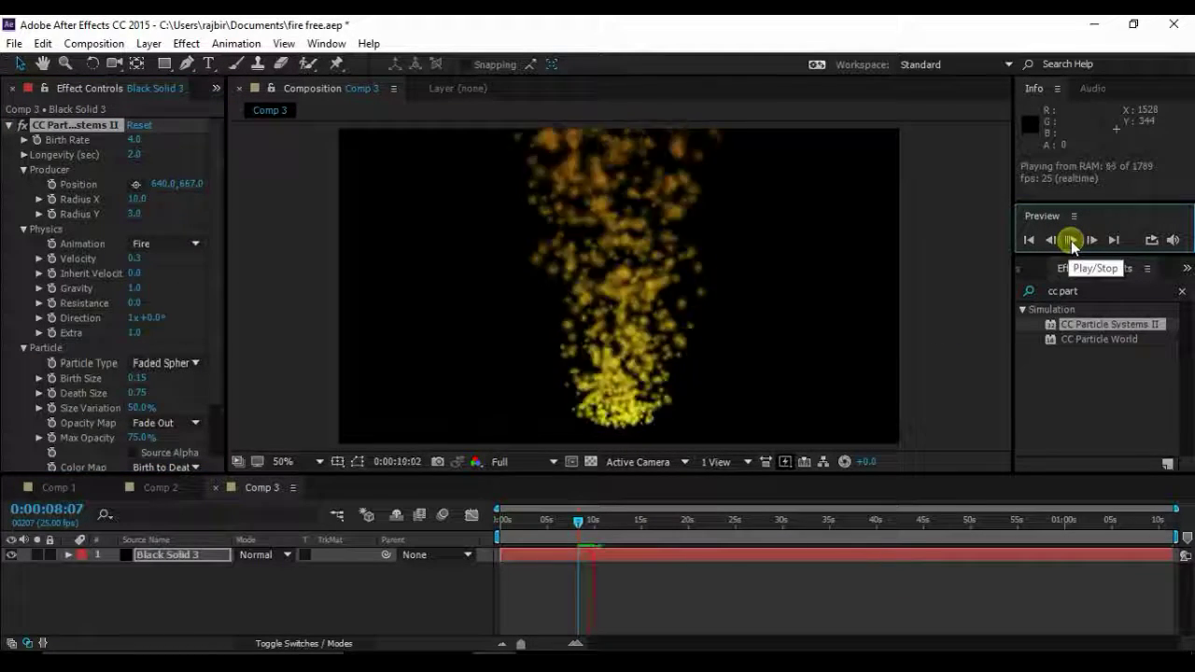
pyautogui.click(568, 560)
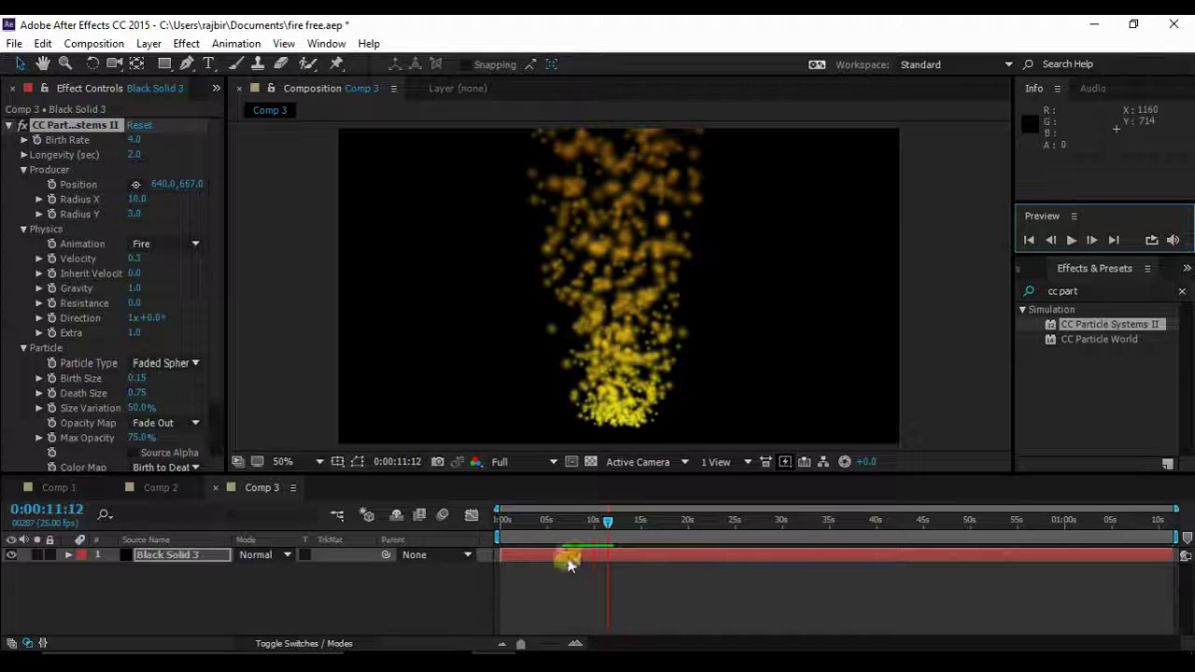
pyautogui.click(135, 320)
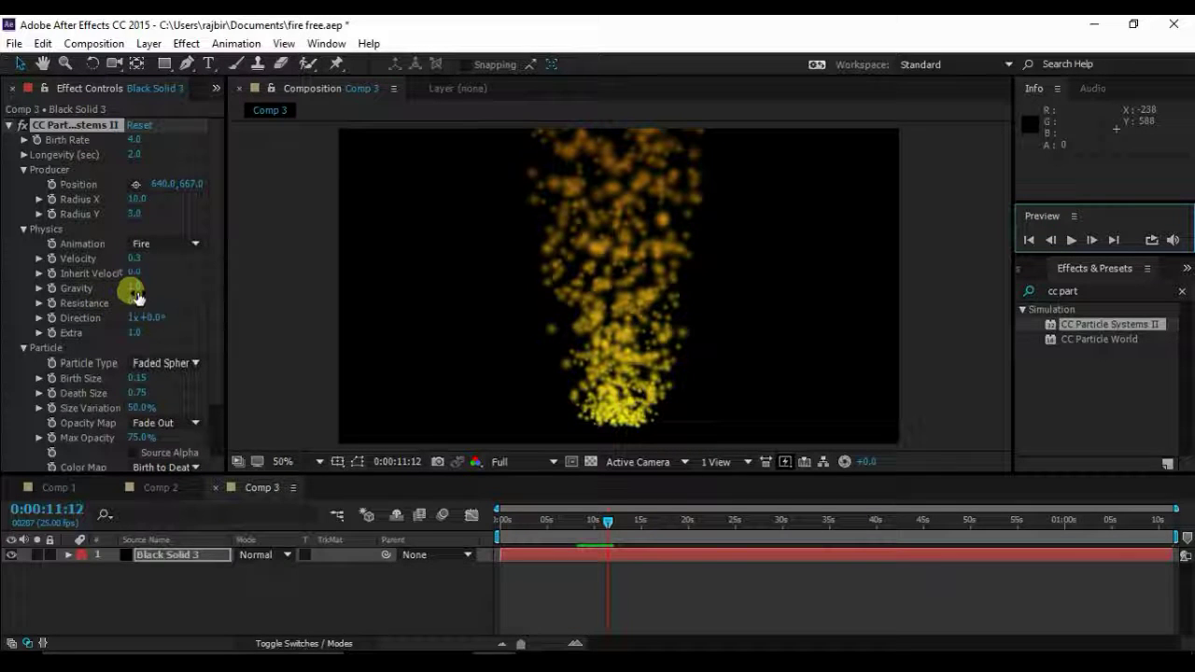
pyautogui.click(138, 291)
pyautogui.click(137, 290)
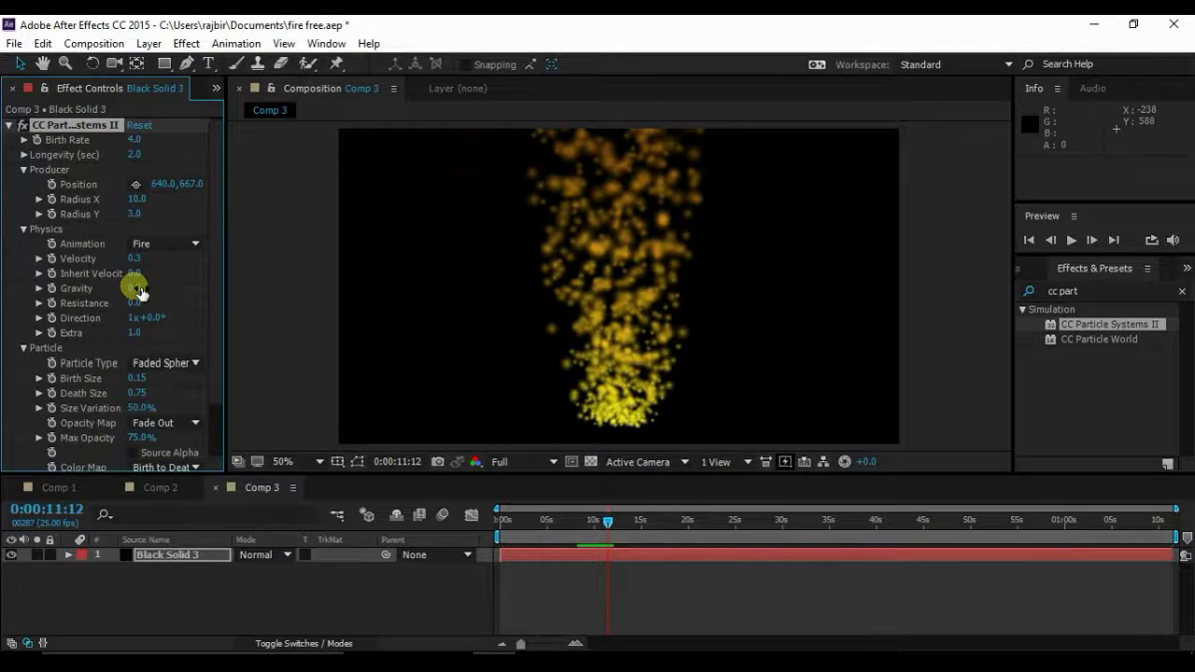
pyautogui.press('Return')
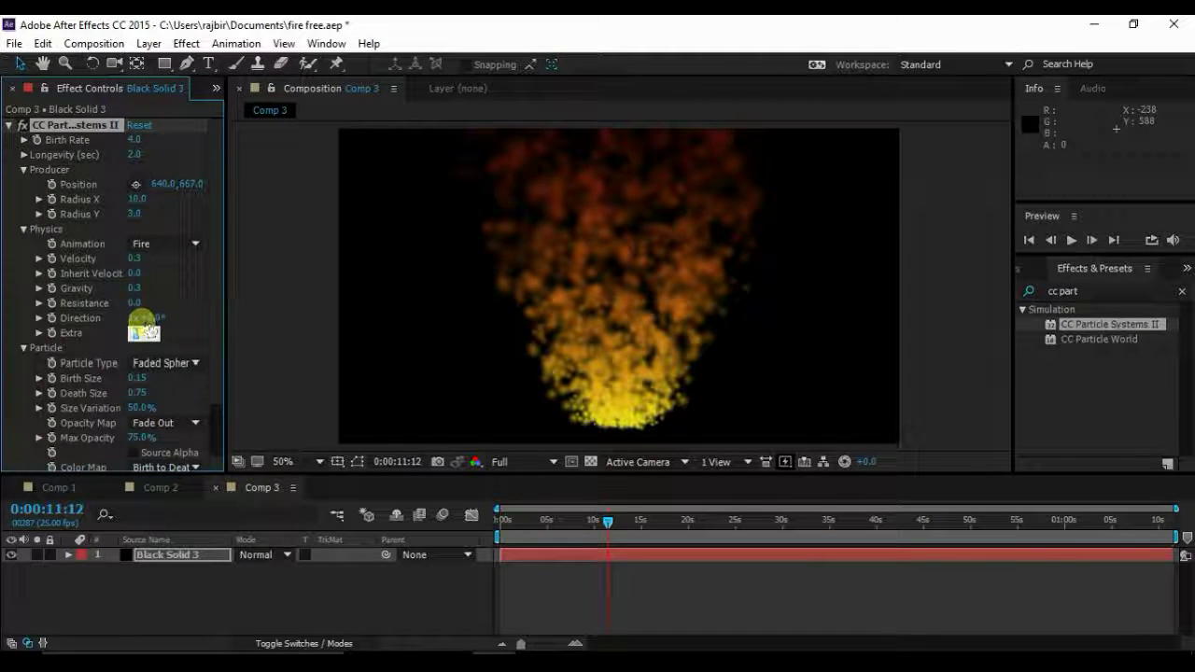
pyautogui.press('Return')
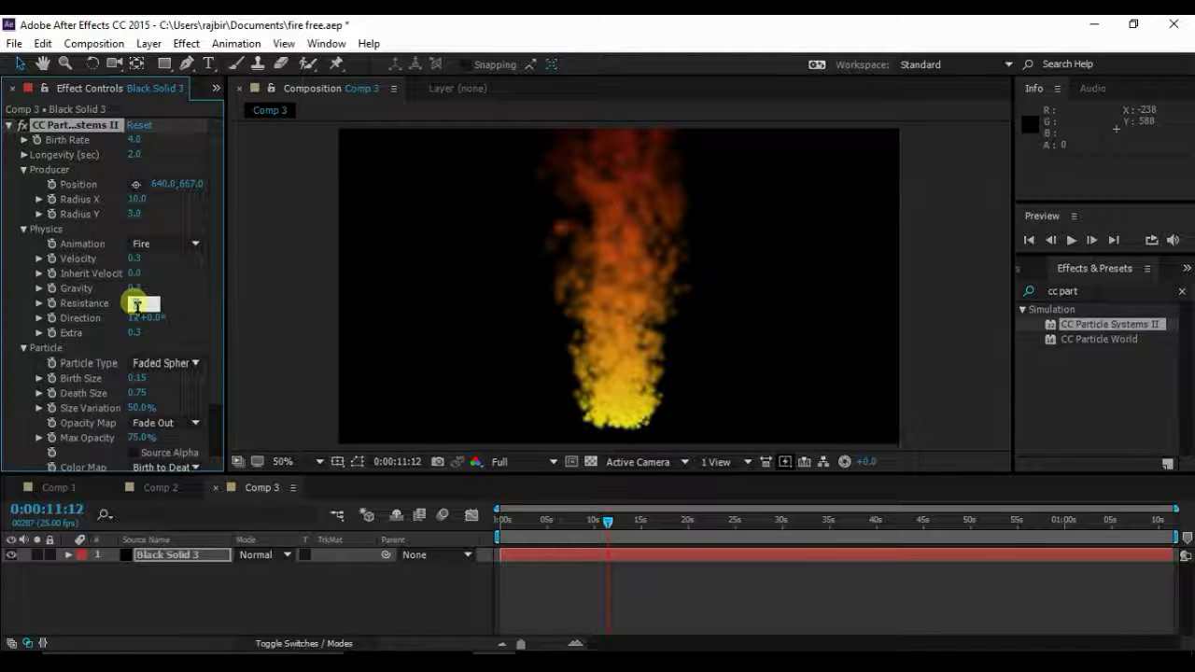
pyautogui.press('Return')
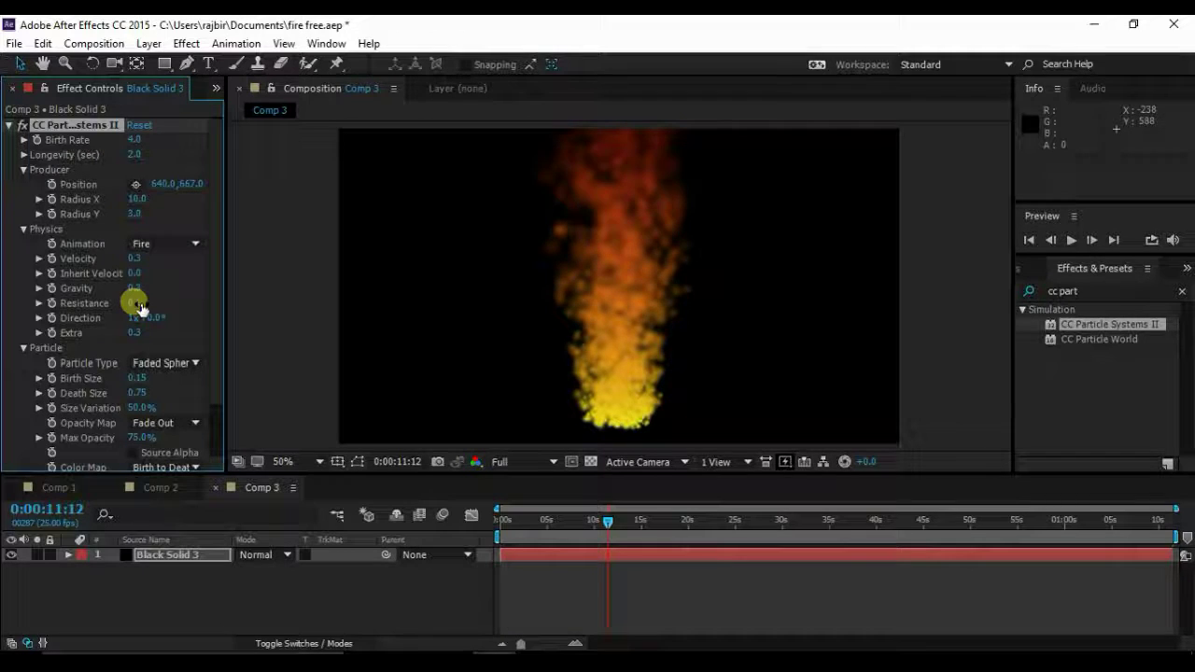
pyautogui.click(584, 521)
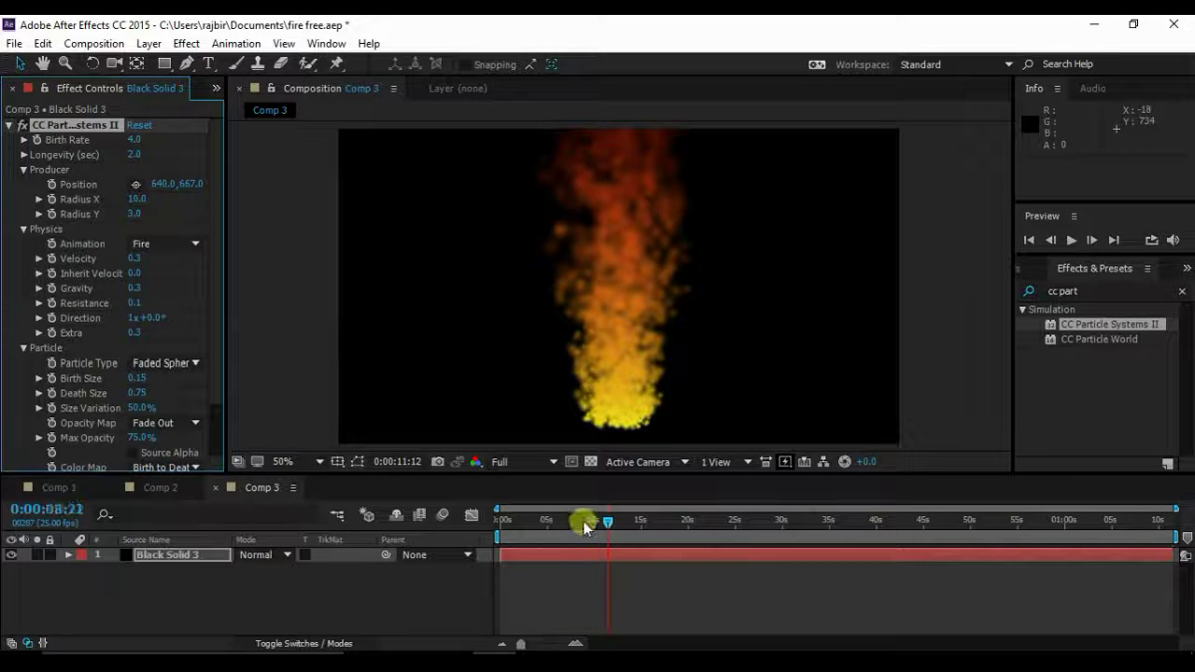
pyautogui.click(1071, 240)
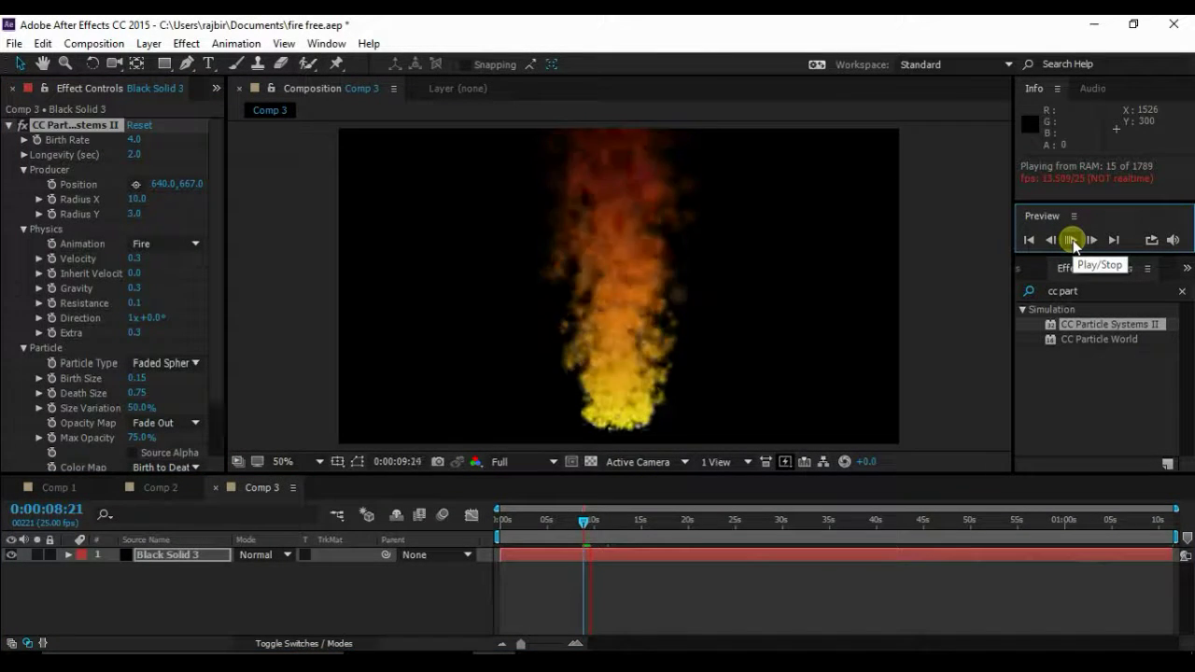
# Try particle Birth Size 0.40 and Death Size 0.30.
pyautogui.click(1073, 240)
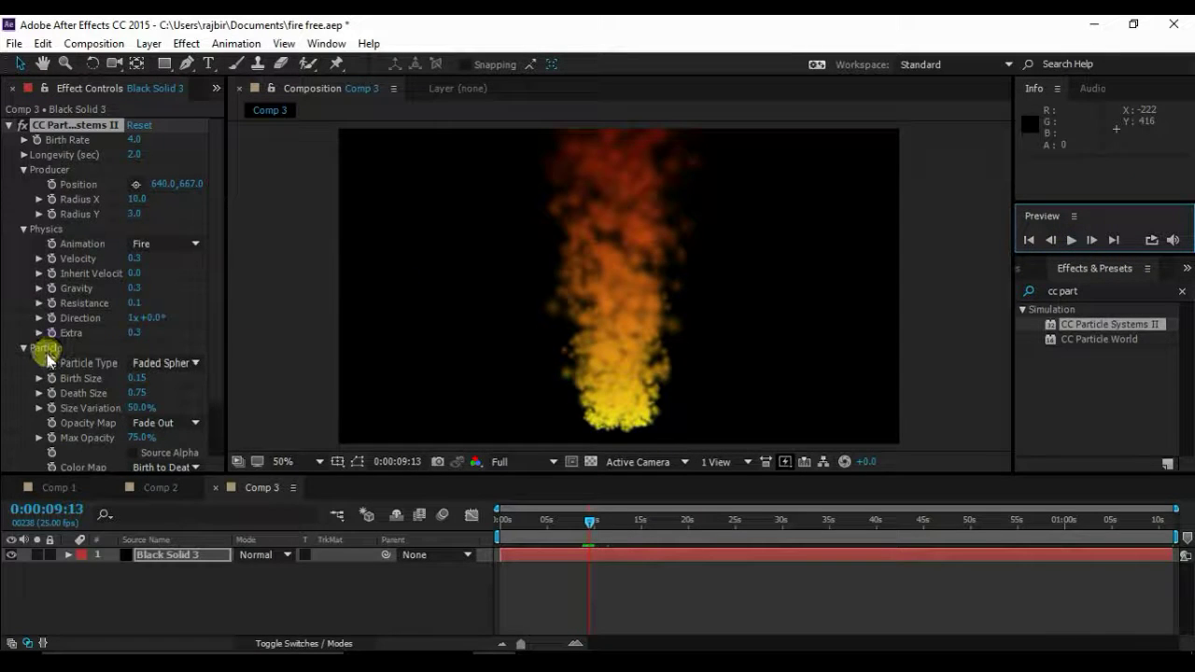
pyautogui.scroll(-3, 52, 355)
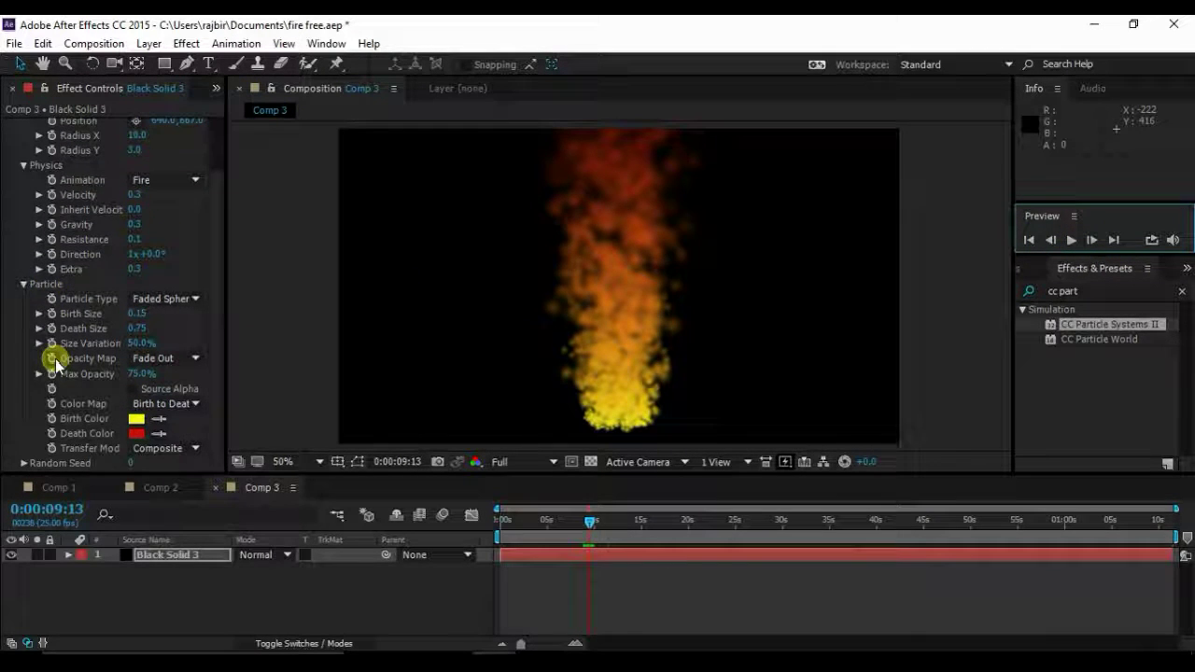
pyautogui.click(137, 314)
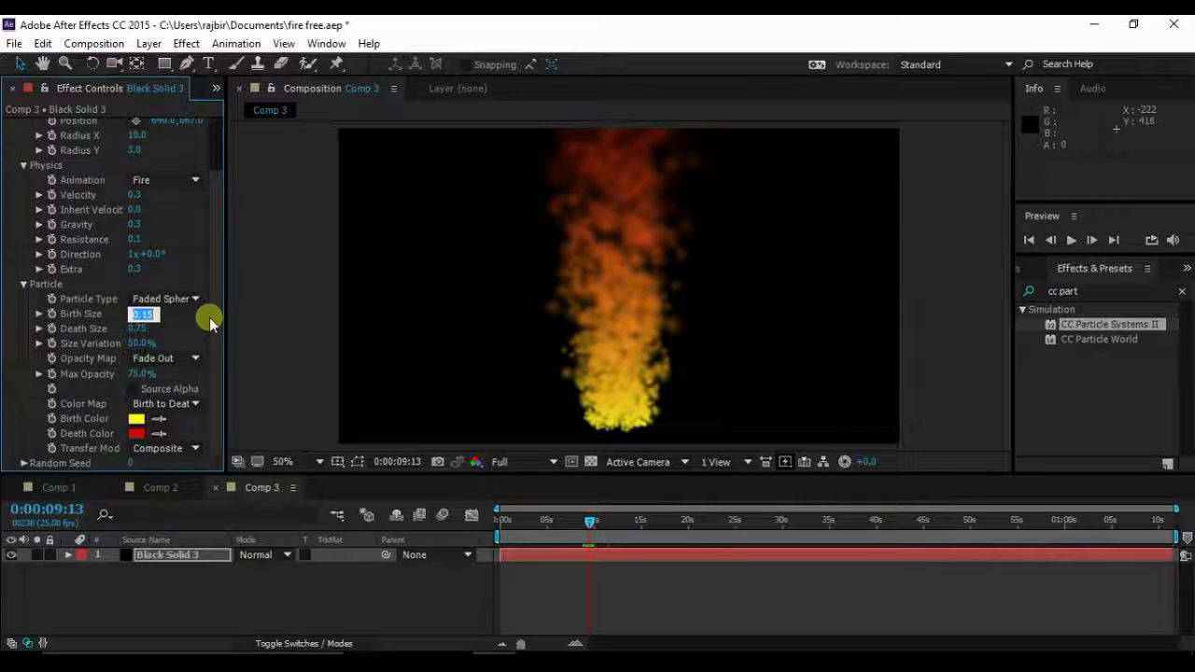
pyautogui.write('.4')
pyautogui.press('Return')
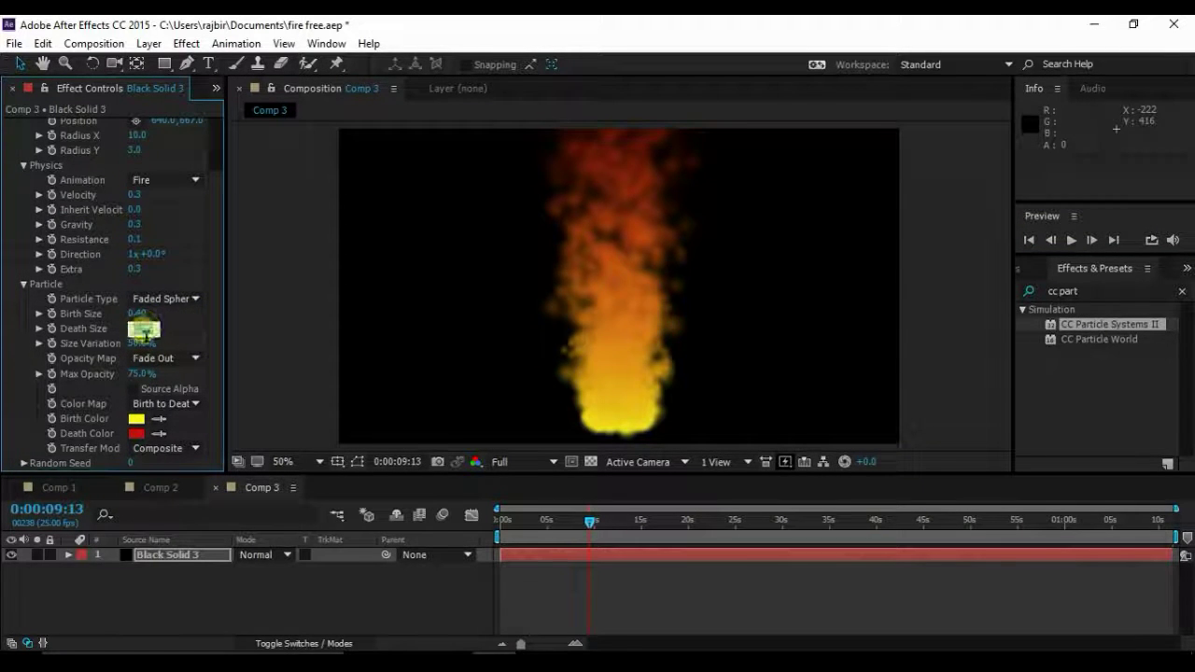
pyautogui.press('Return')
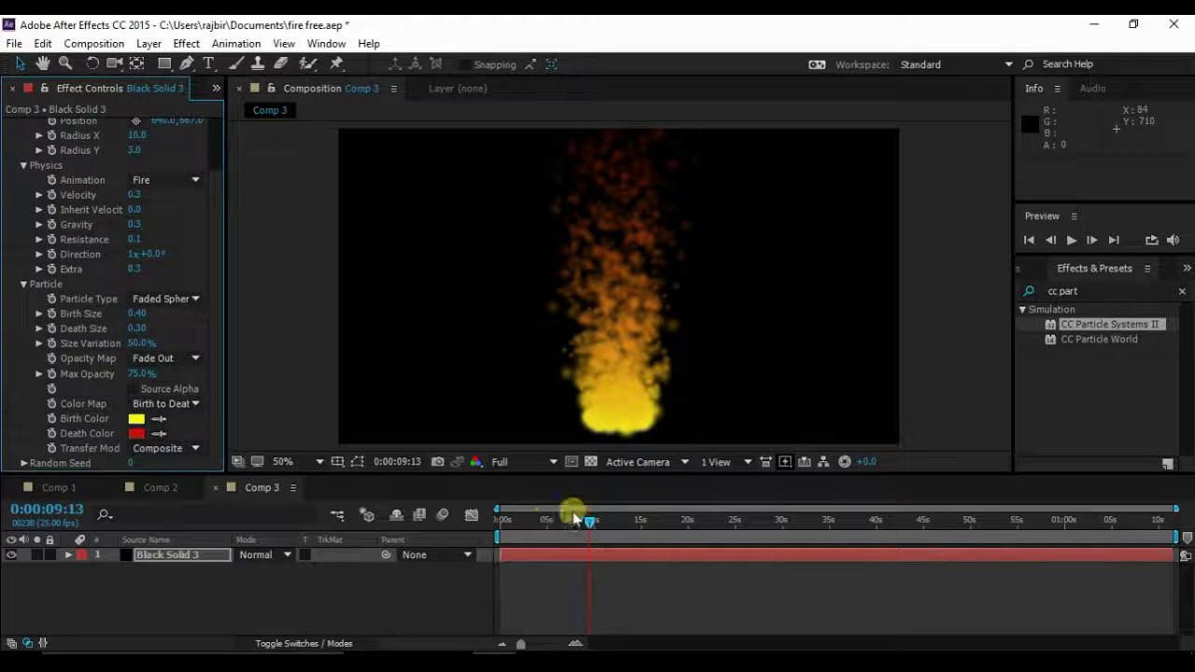
# At about 11 seconds, change Birth Size to 0.50 and Death Size to 0.40.
pyautogui.click(595, 520)
pyautogui.moveTo(595, 520); pyautogui.dragTo(612, 518)
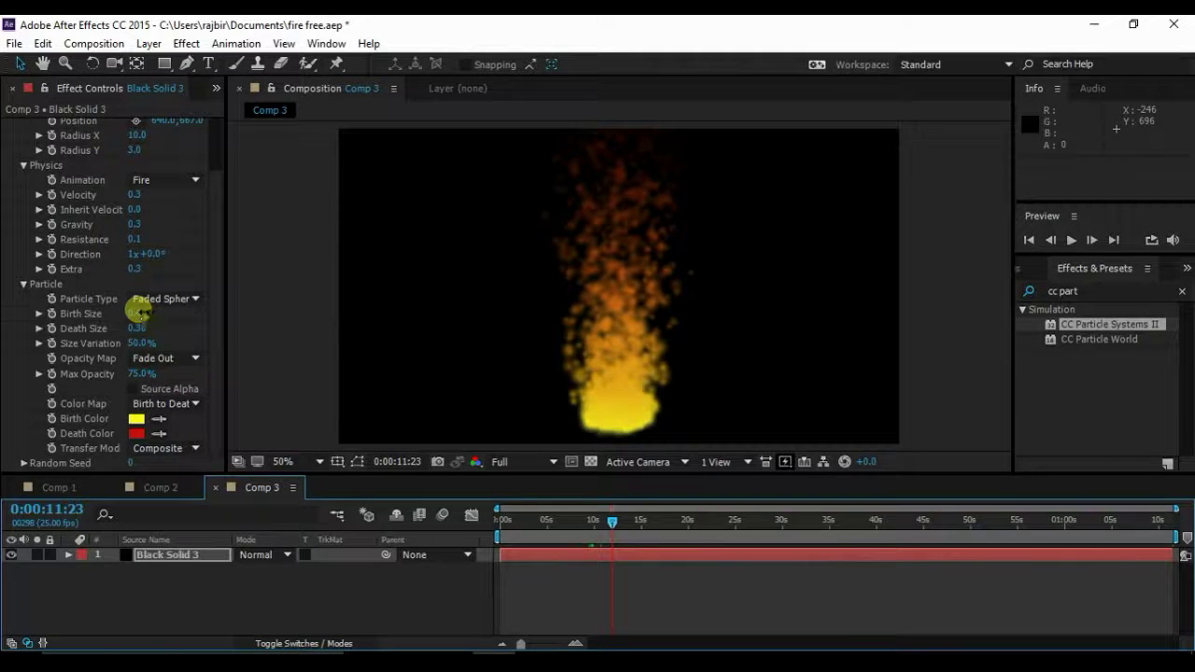
pyautogui.click(140, 315)
pyautogui.write('0.5')
pyautogui.press('Return')
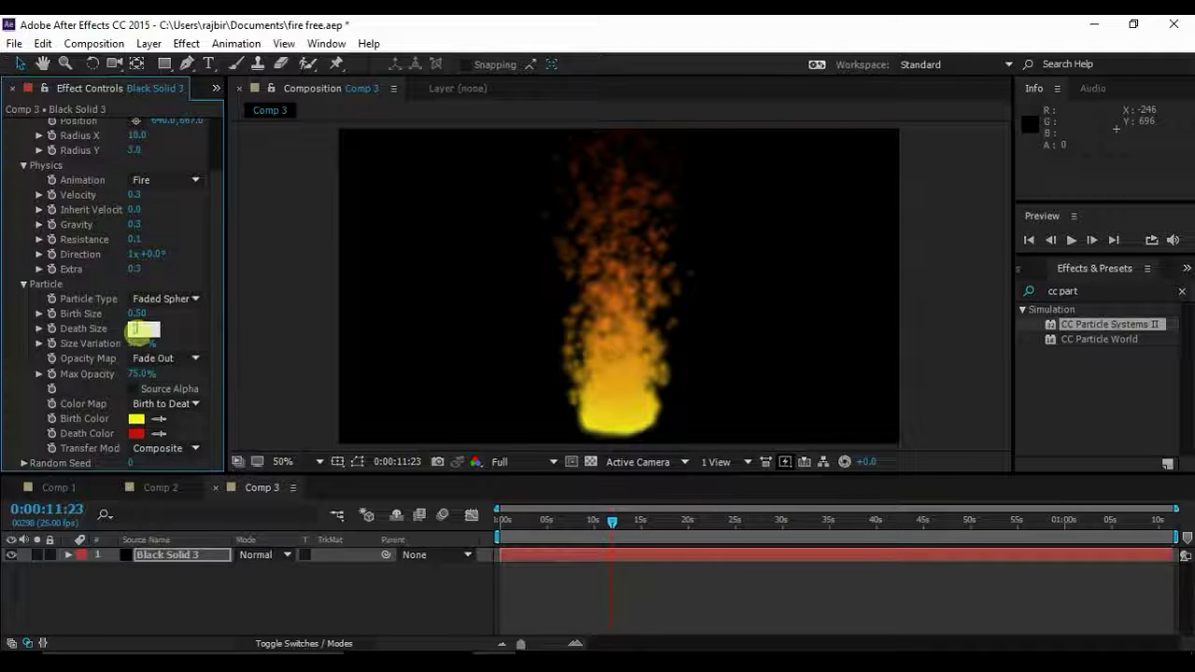
pyautogui.press('Return')
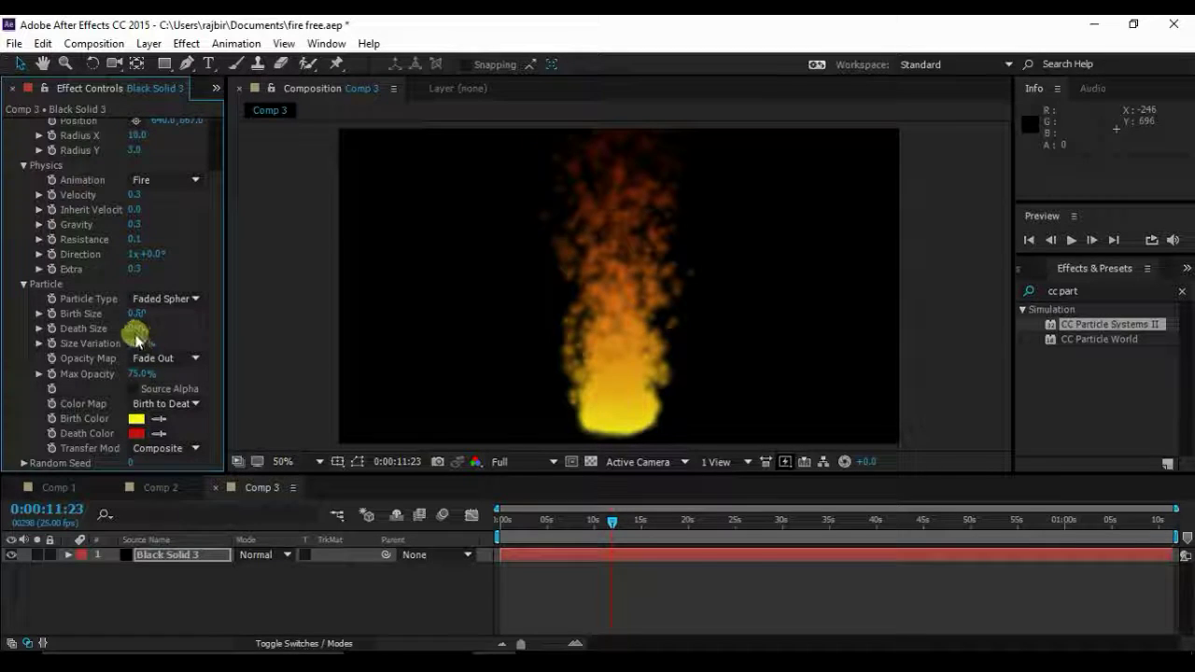
# Set Transfer Mode to Add and change the Birth Color to a deep orange (E04617).
pyautogui.click(165, 448)
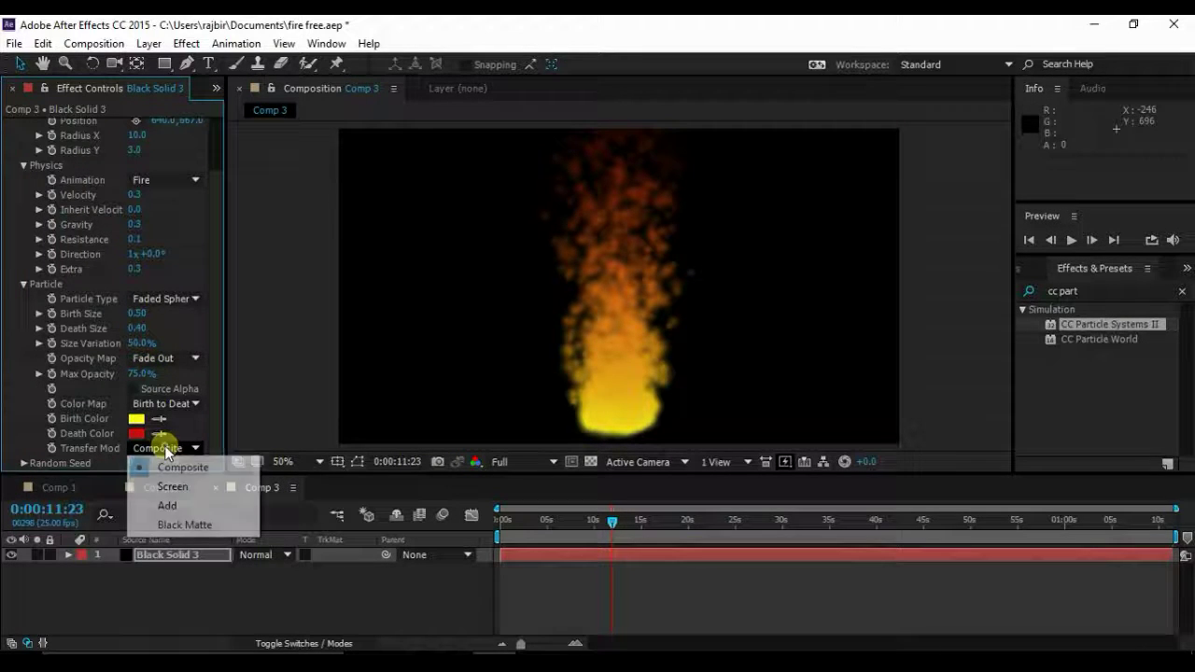
pyautogui.click(186, 506)
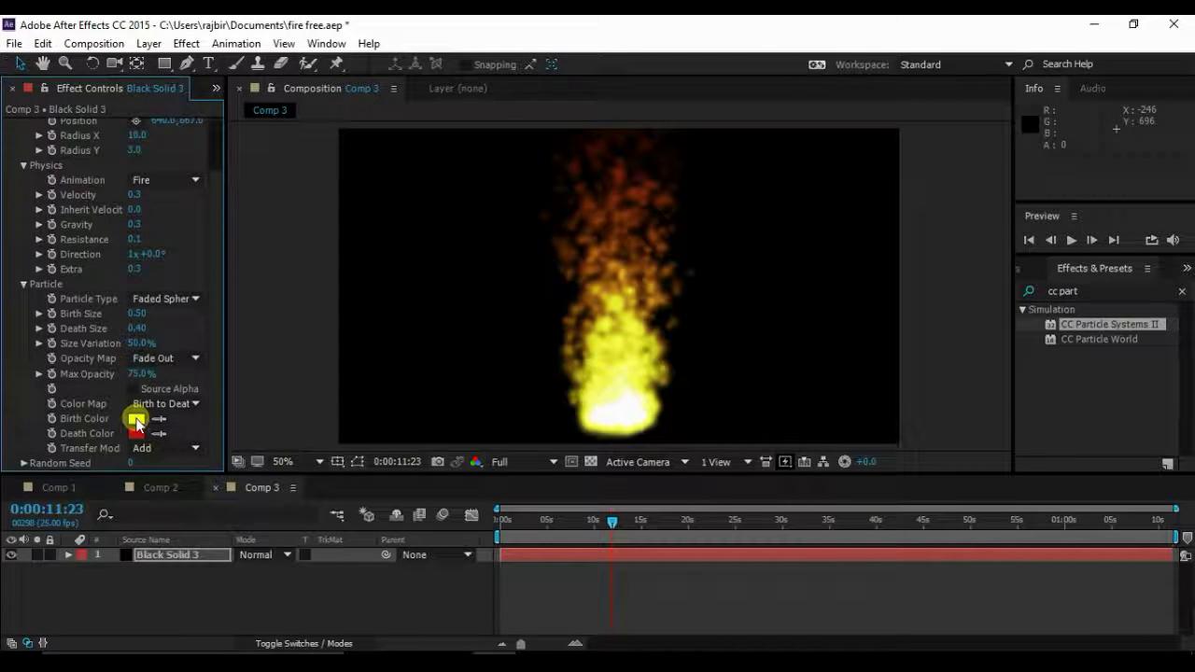
pyautogui.click(136, 419)
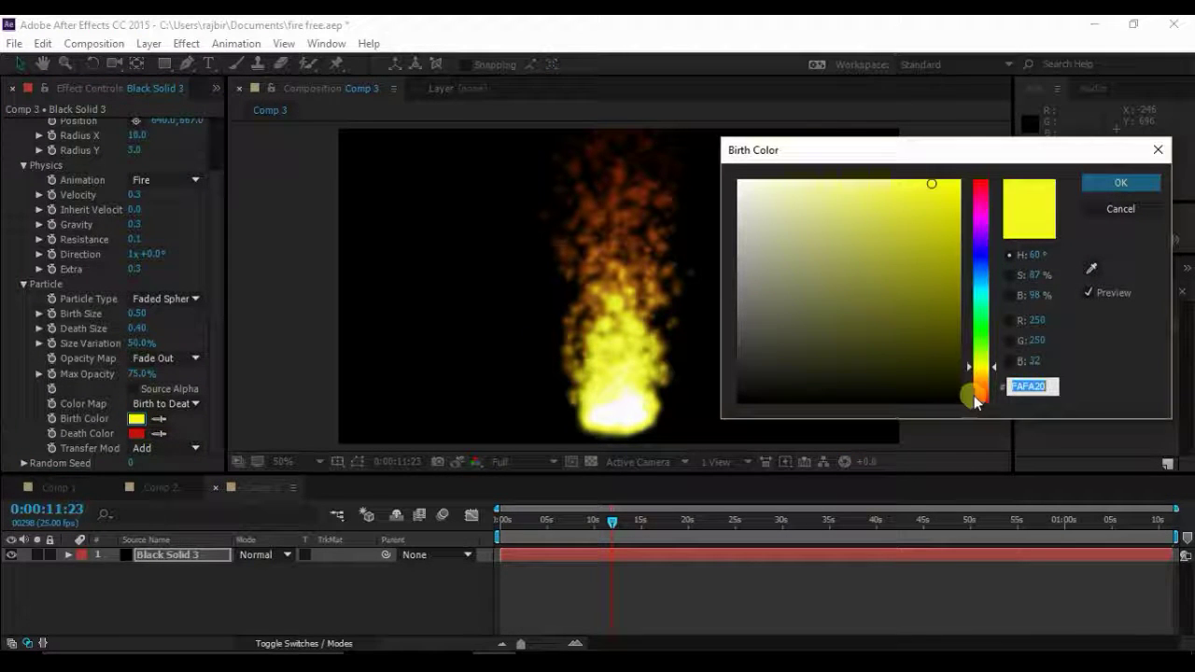
pyautogui.click(983, 400)
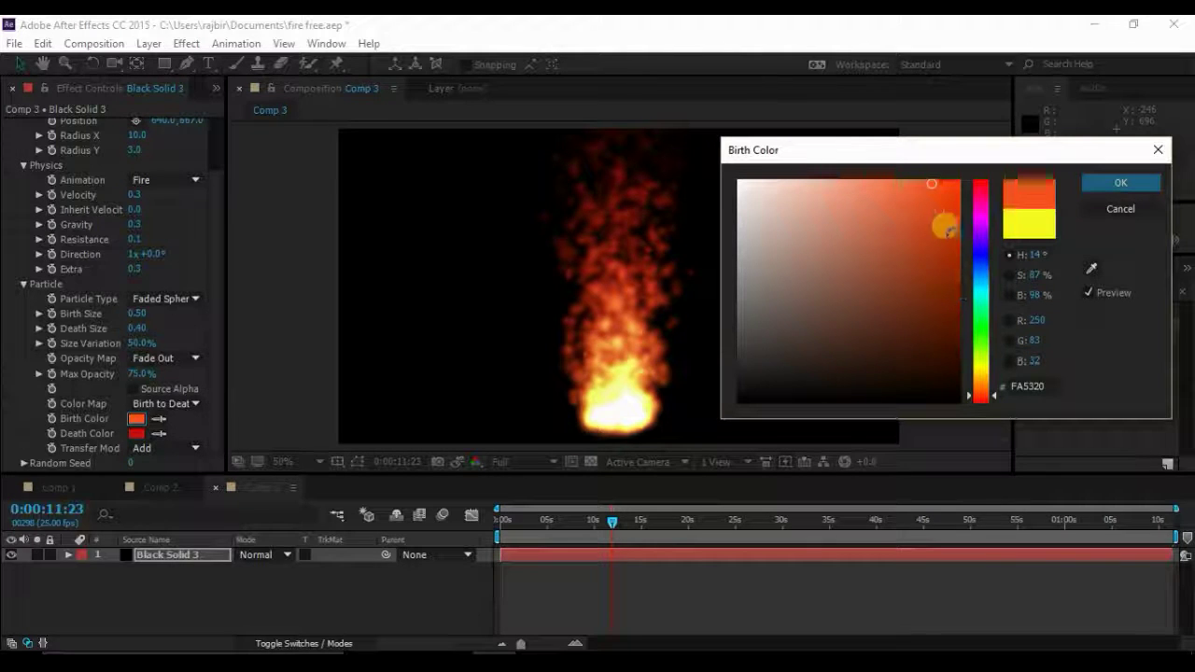
pyautogui.moveTo(941, 222); pyautogui.dragTo(943, 211)
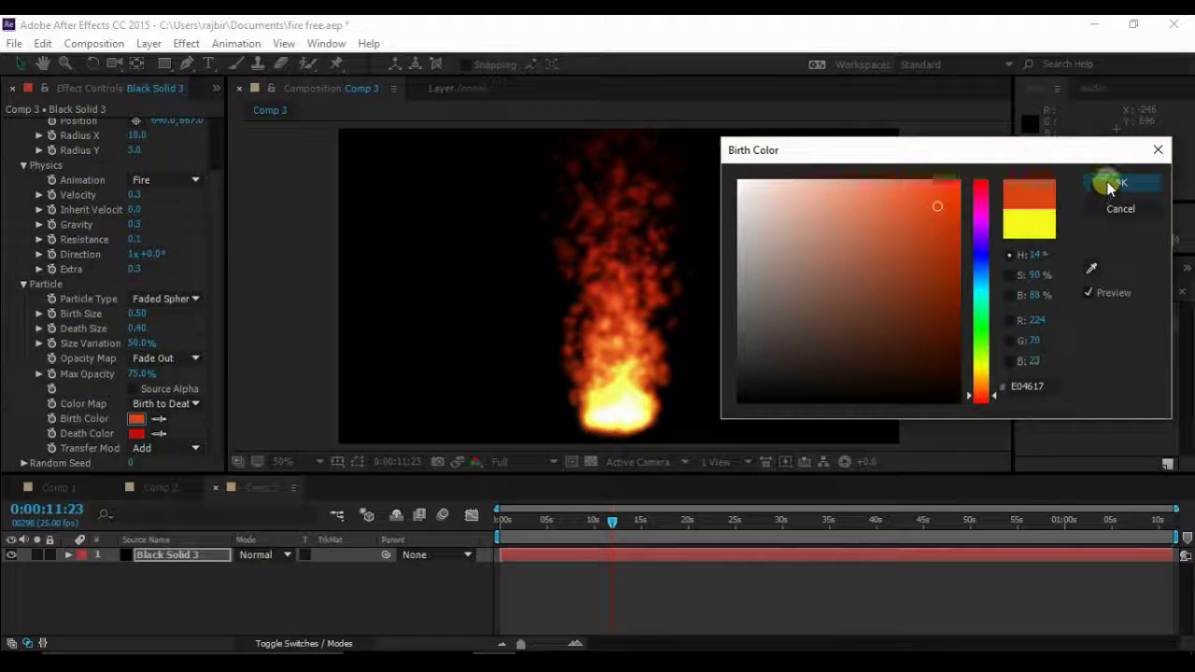
# Apply the orange Birth Color and shift the Death Color hue to 7° orange-red.
pyautogui.click(1116, 182)
pyautogui.click(137, 435)
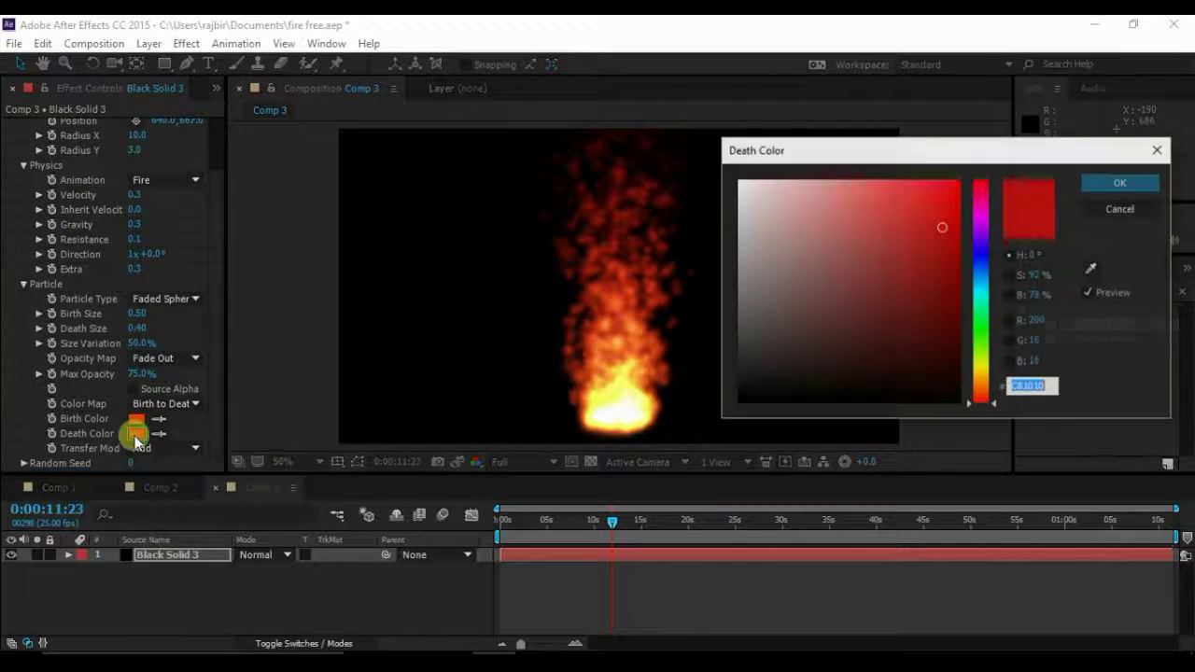
pyautogui.click(982, 399)
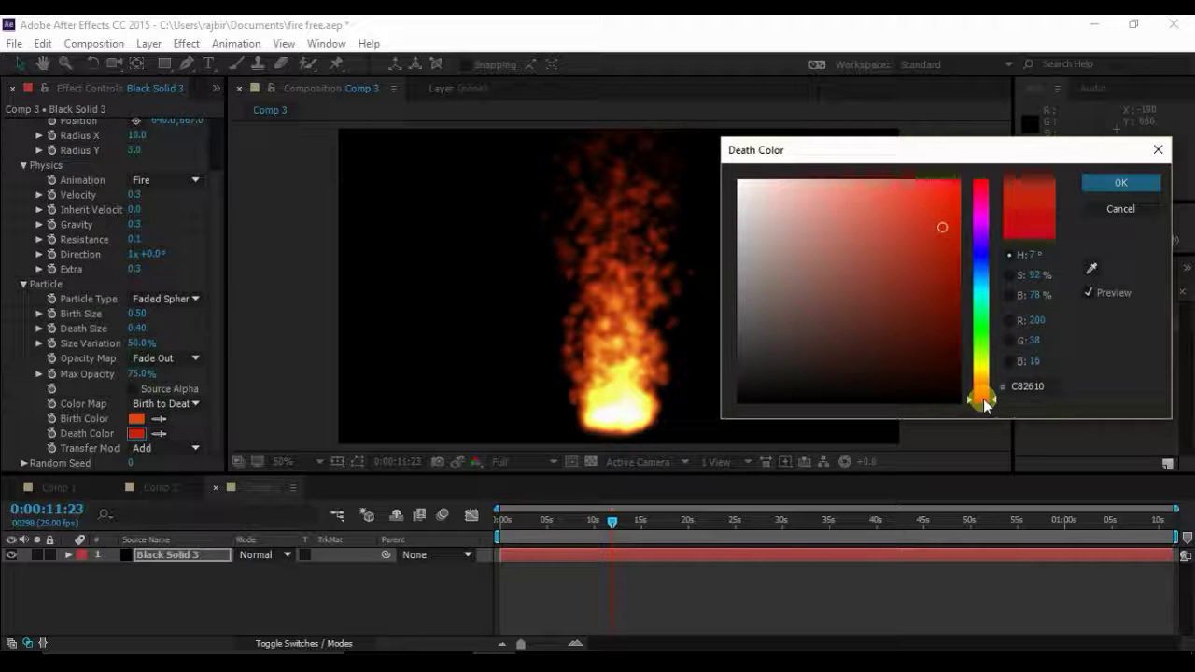
pyautogui.click(1097, 181)
# Lighten the Birth Color to a warmer orange and fine-tune the deep red Death Color.
pyautogui.click(136, 419)
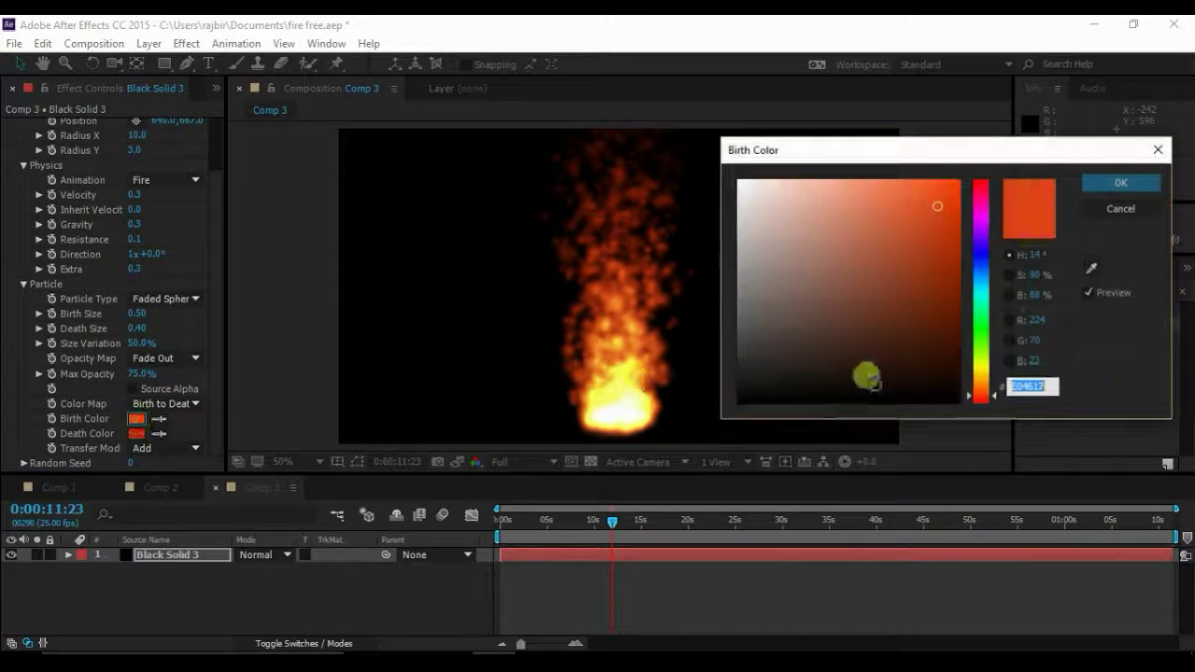
pyautogui.click(983, 397)
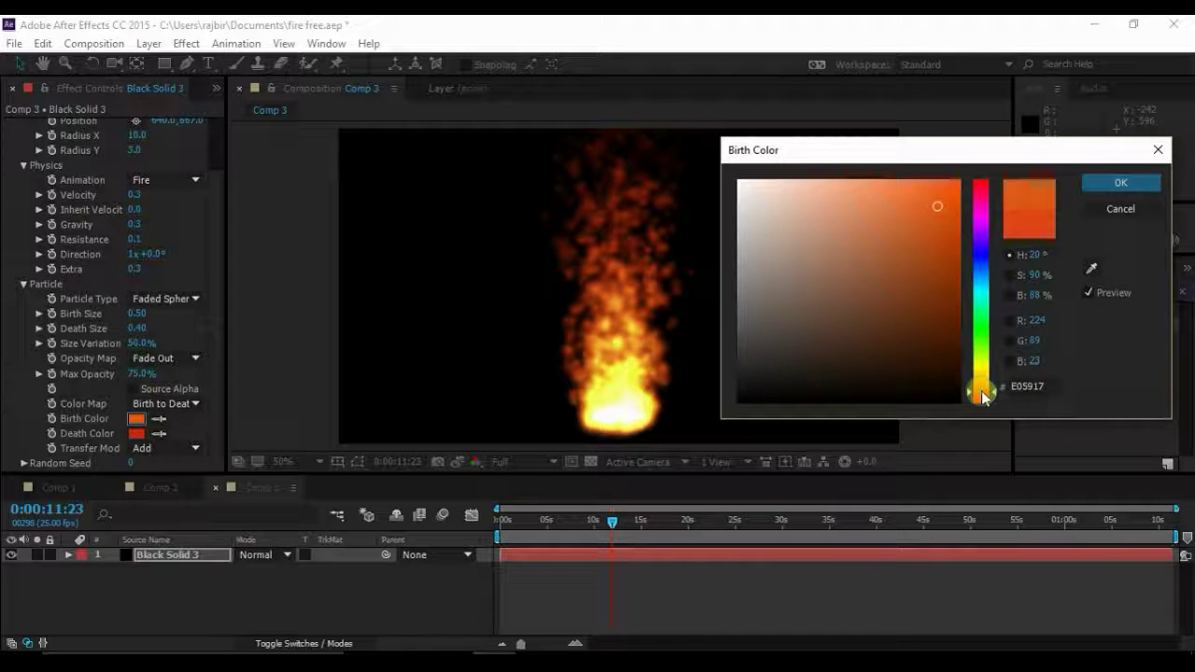
pyautogui.moveTo(945, 200); pyautogui.dragTo(925, 215)
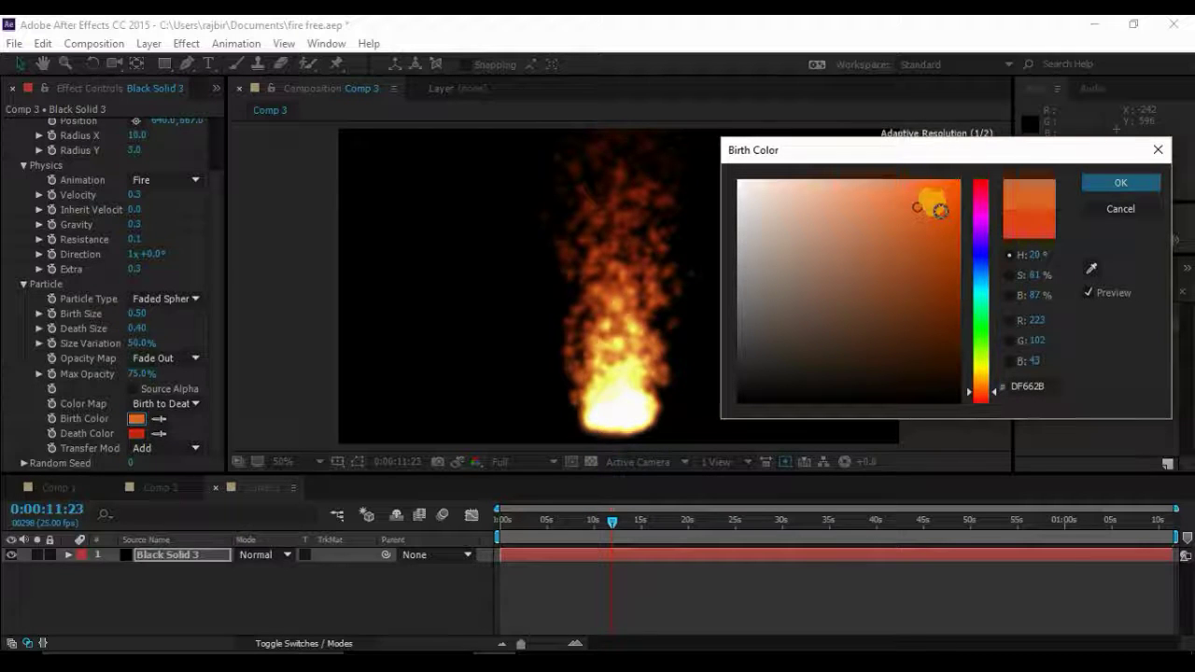
pyautogui.moveTo(921, 202); pyautogui.dragTo(933, 210)
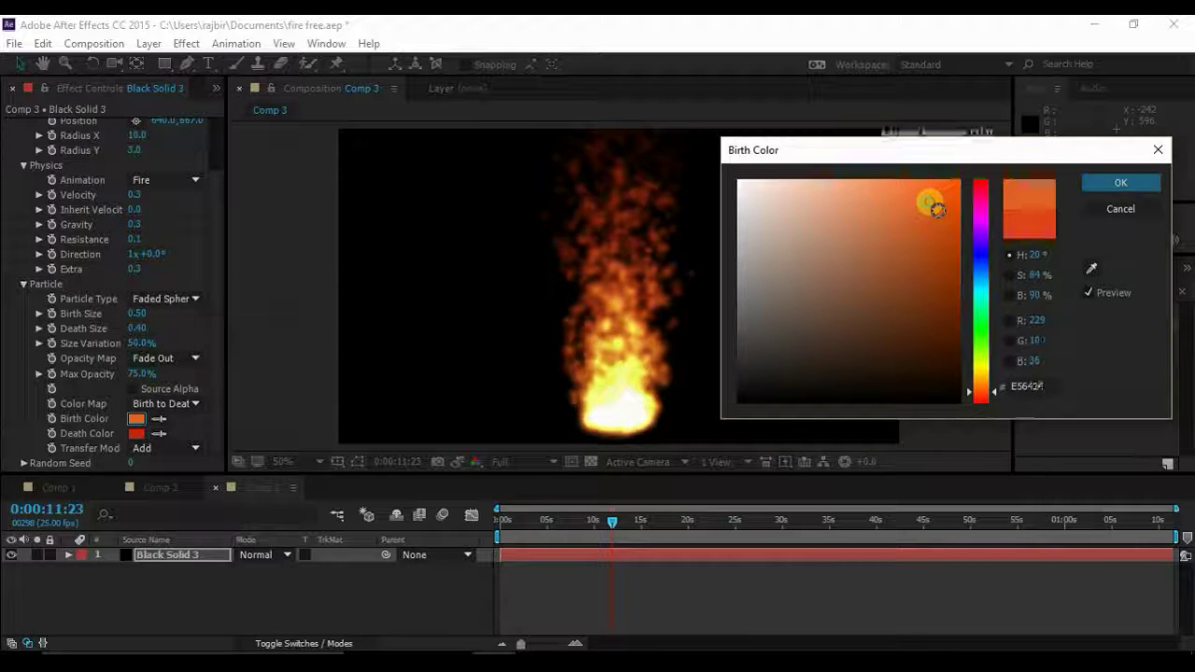
pyautogui.click(1111, 183)
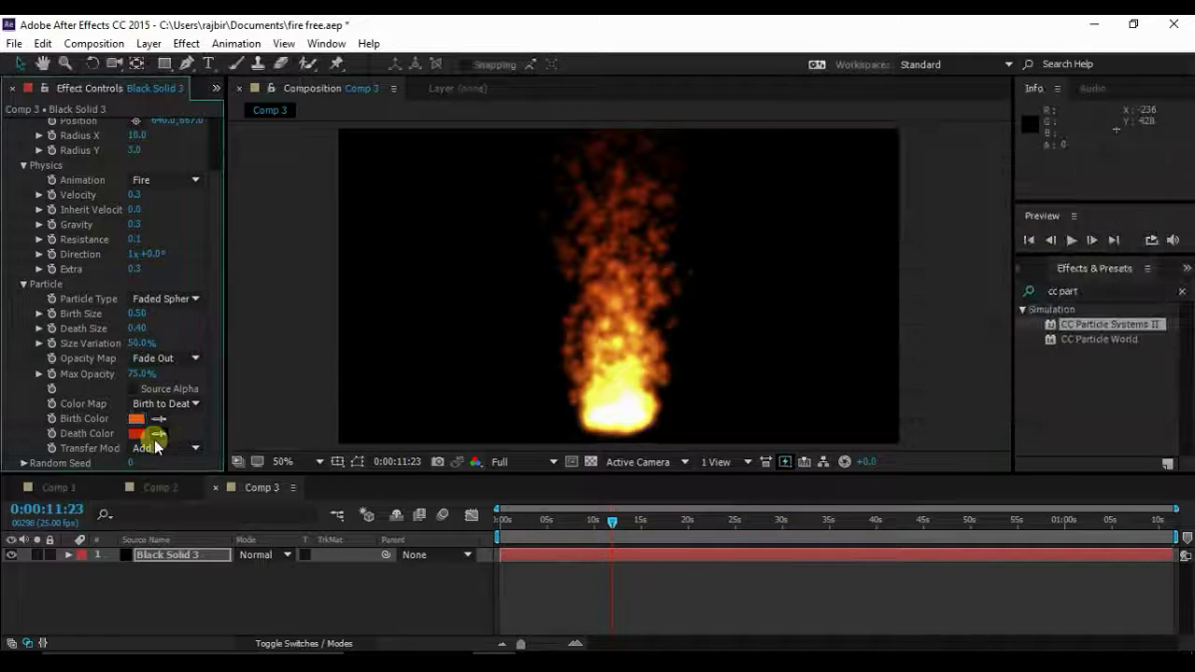
pyautogui.click(136, 433)
pyautogui.moveTo(946, 222); pyautogui.dragTo(936, 232)
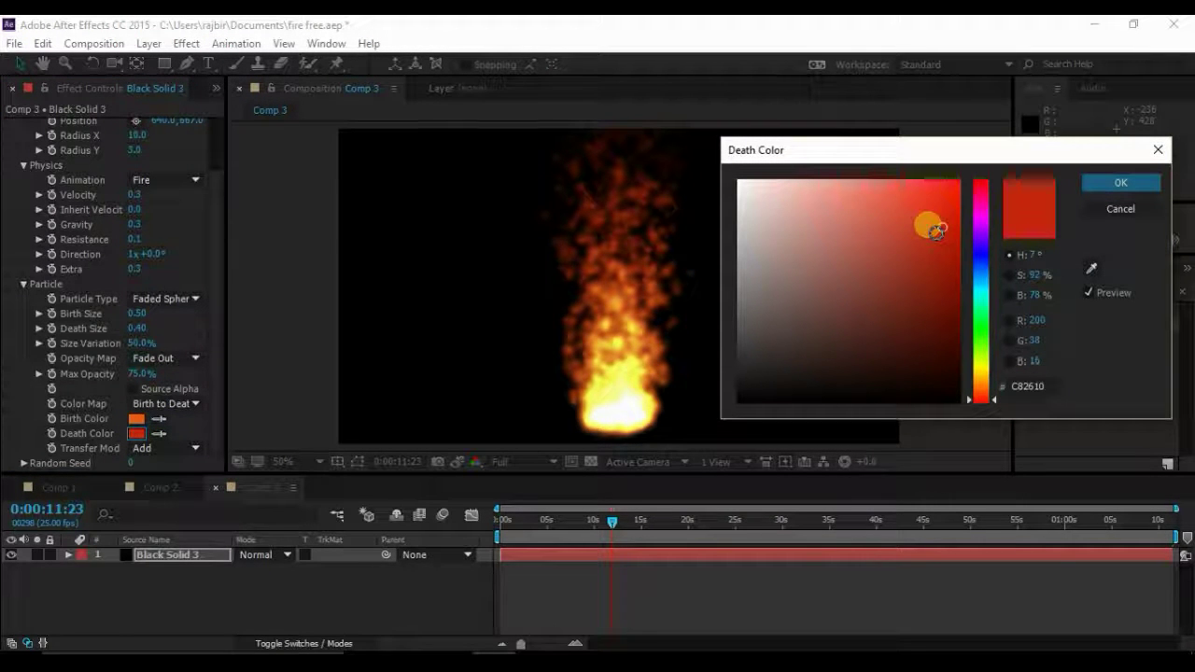
pyautogui.click(1116, 185)
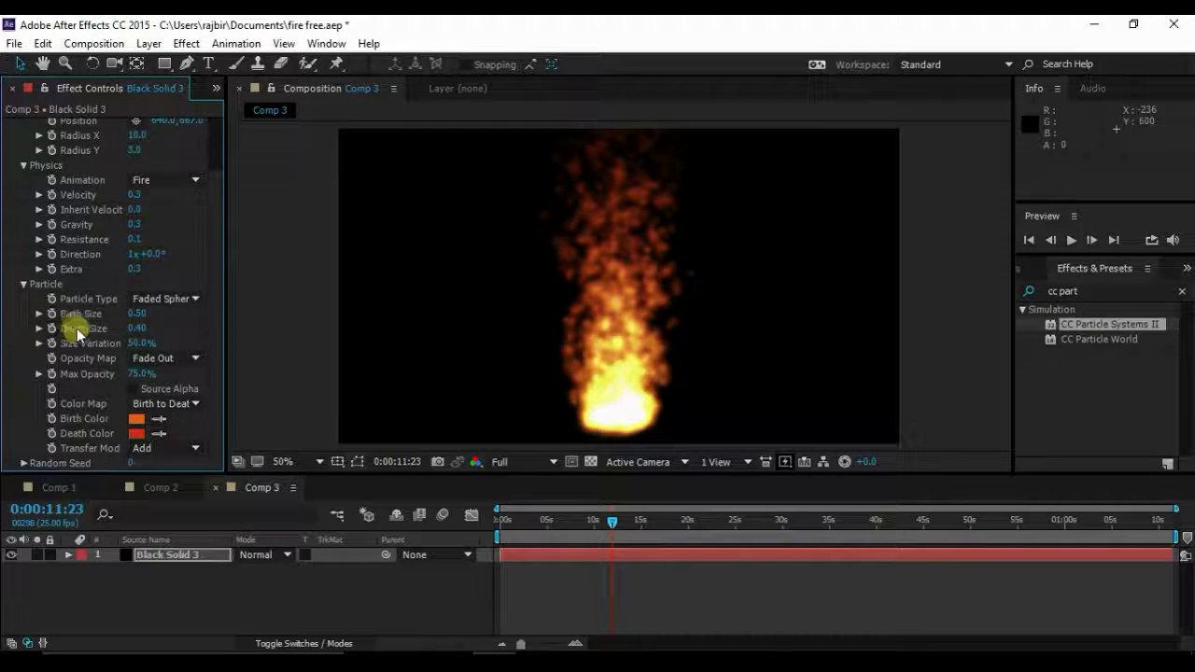
pyautogui.moveTo(613, 521); pyautogui.dragTo(607, 525)
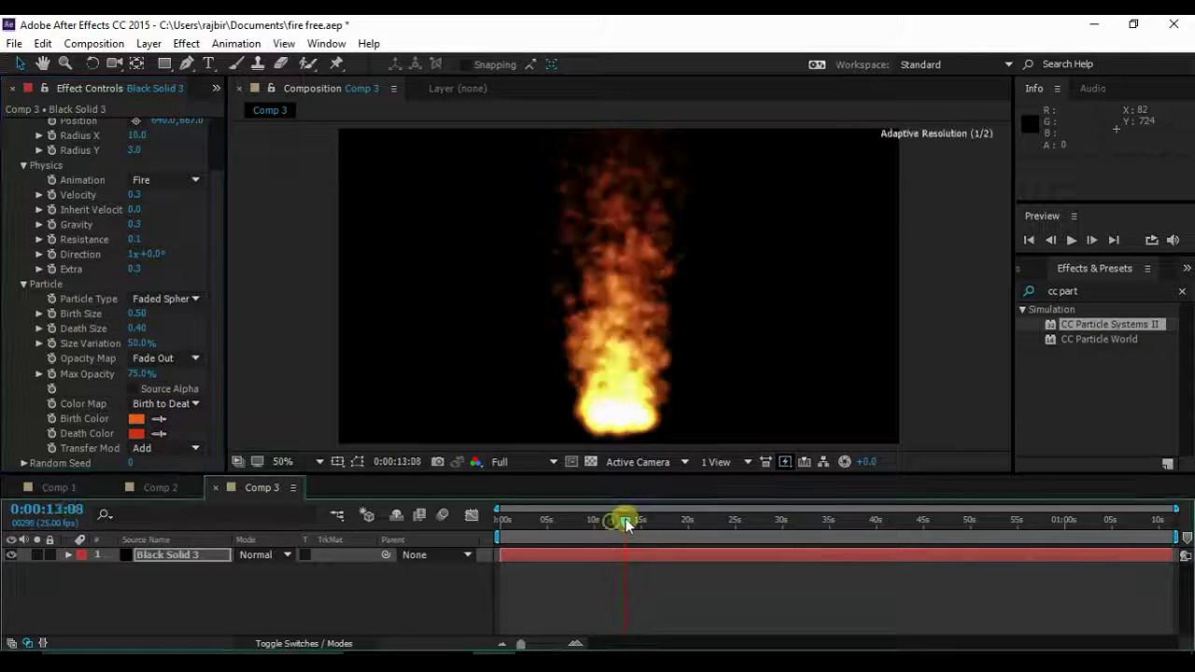
pyautogui.click(1071, 240)
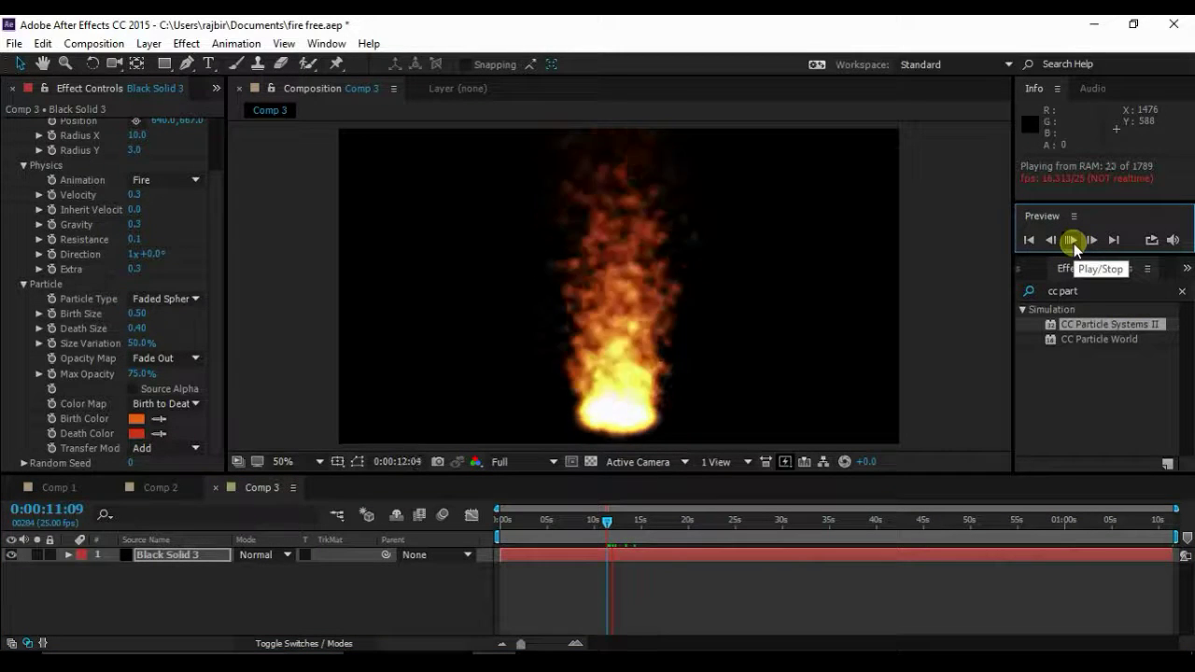
pyautogui.click(1074, 244)
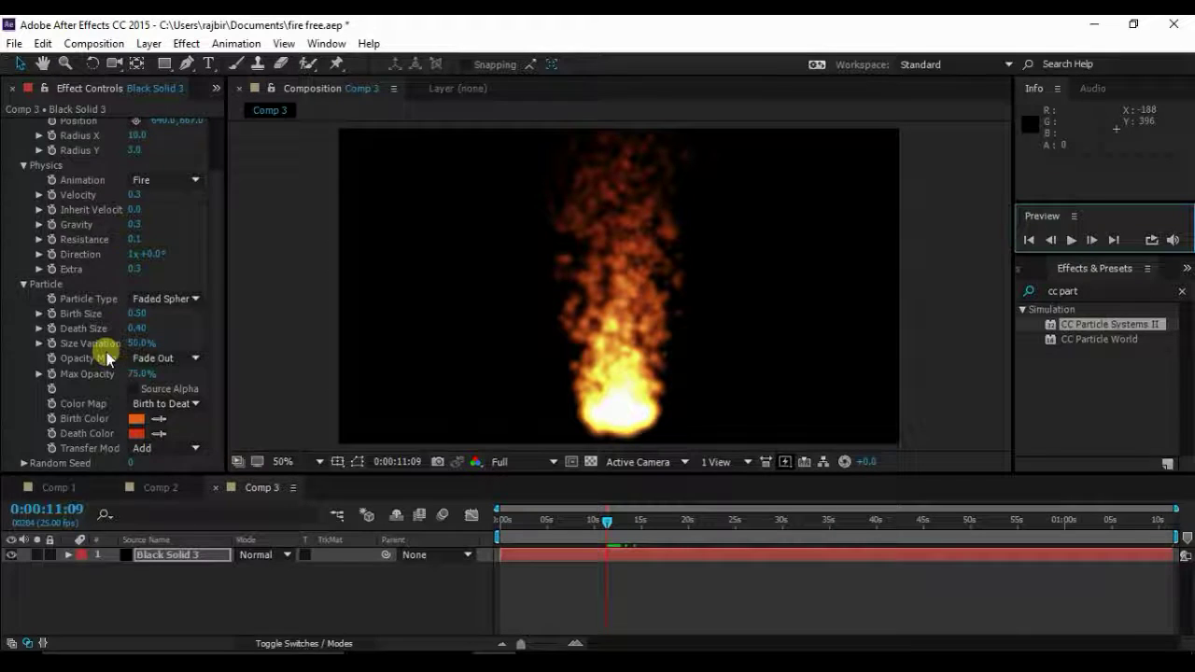
pyautogui.scroll(2, 107, 357)
pyautogui.scroll(1, 107, 356)
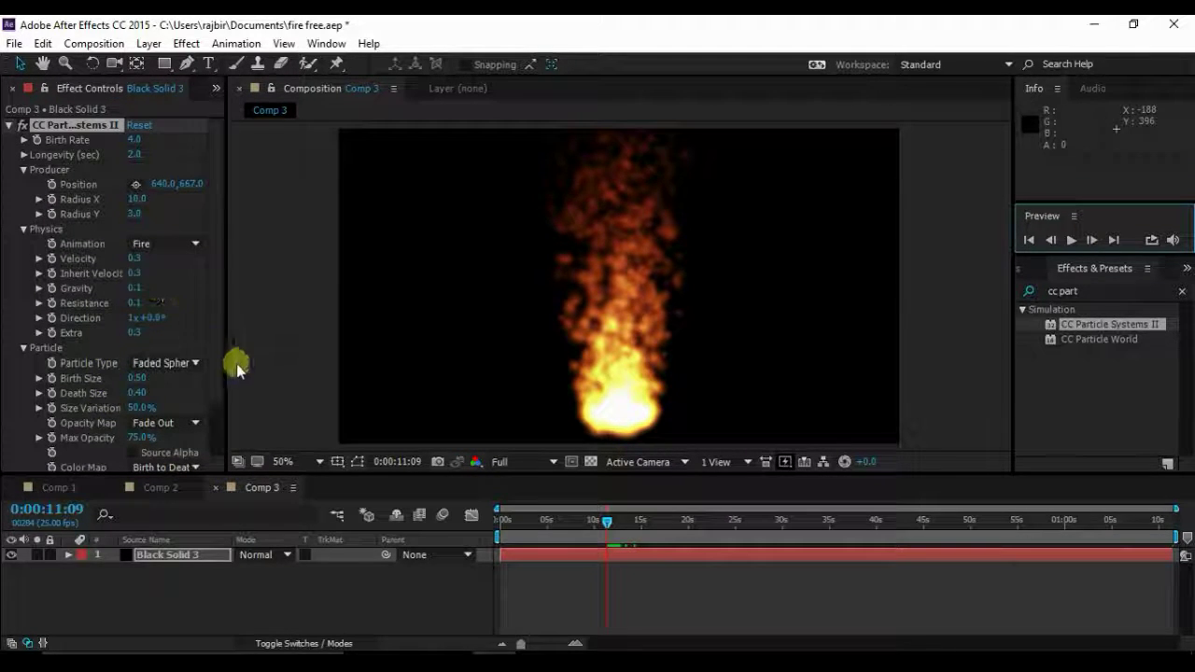
# Set the Comp 3 fire's Inherit Velocity to 0 and Gravity to 0.5.
pyautogui.moveTo(134, 273); pyautogui.dragTo(150, 293)
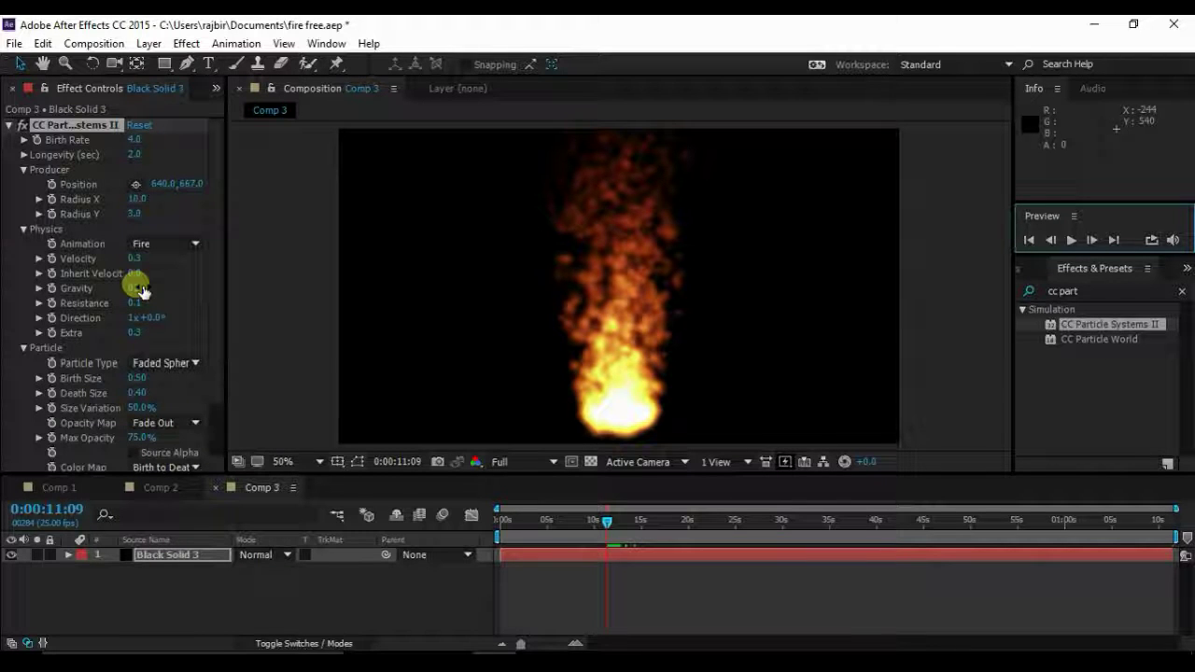
pyautogui.click(159, 487)
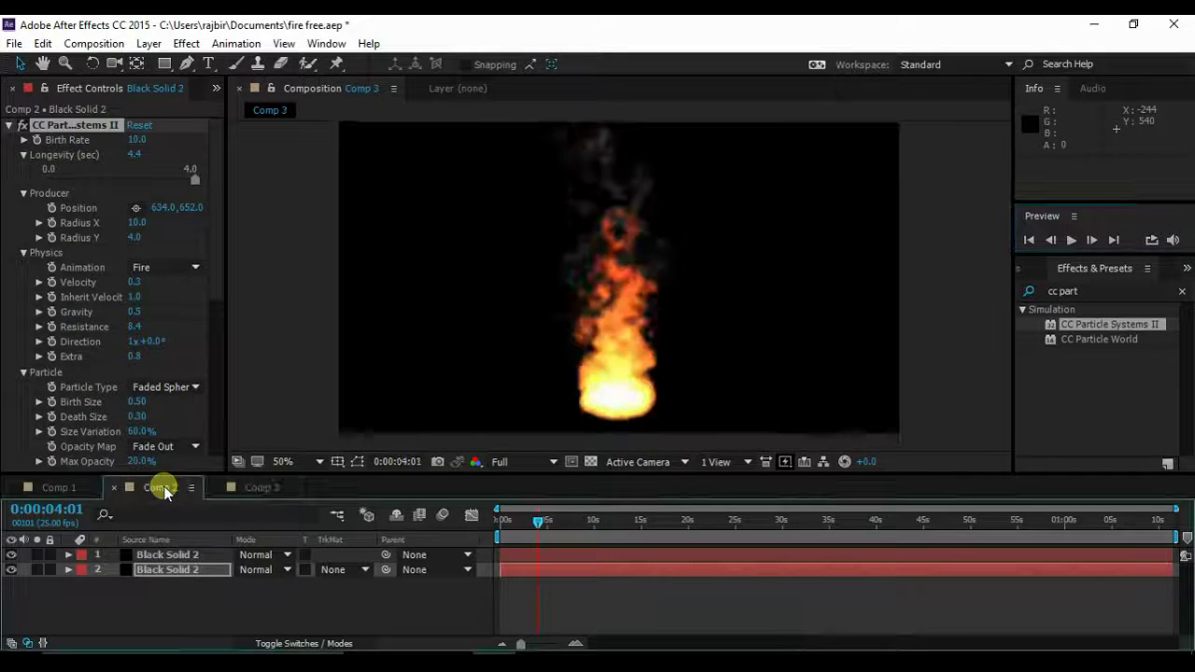
pyautogui.click(258, 487)
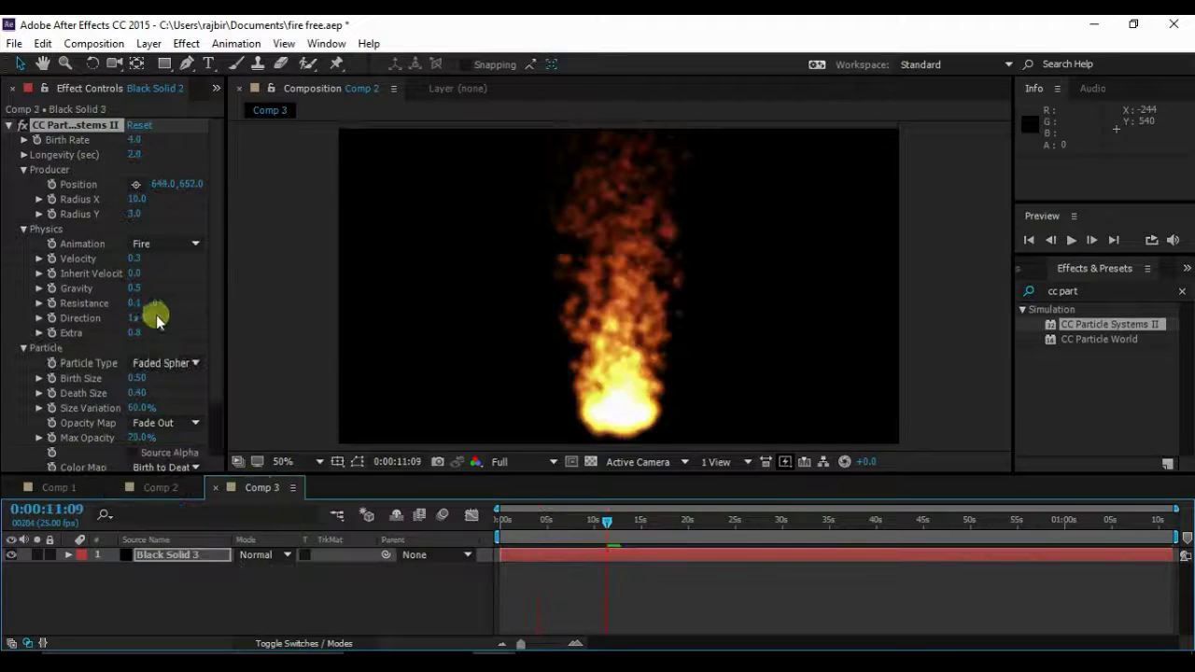
pyautogui.click(140, 288)
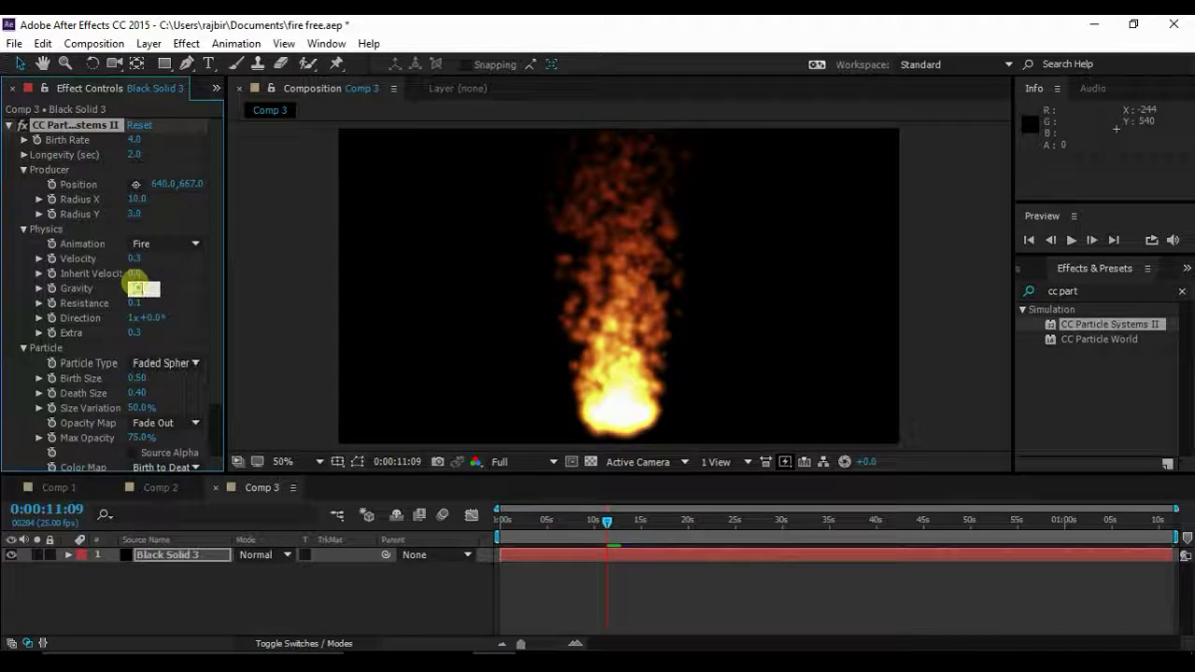
pyautogui.press('Return')
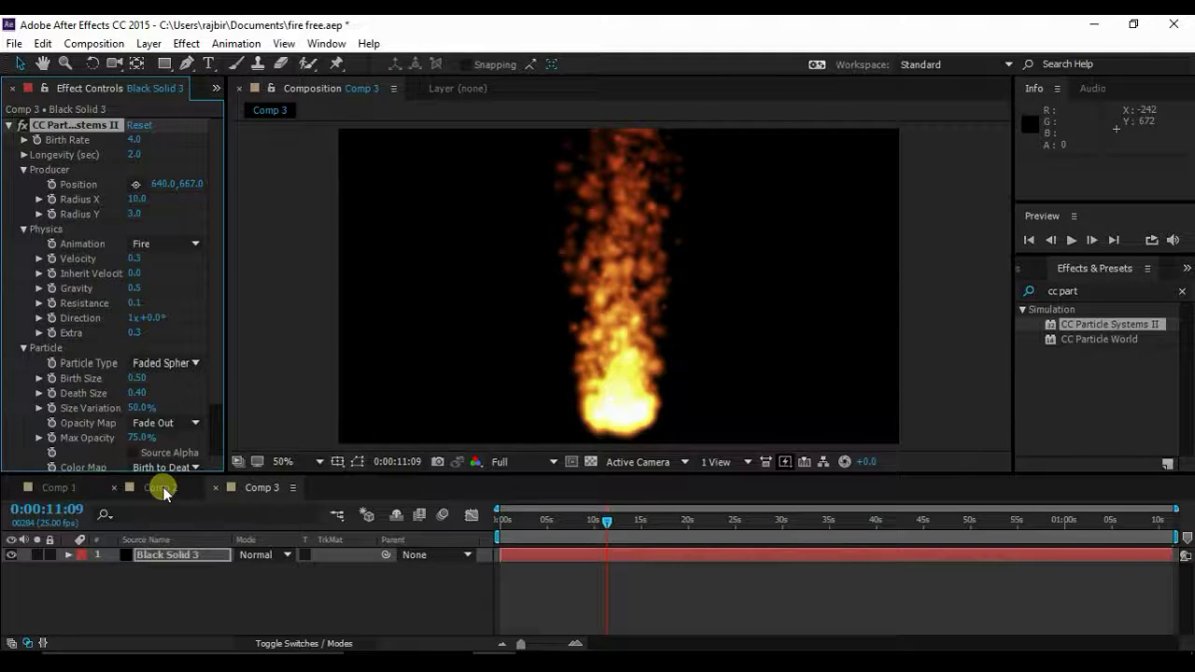
# Review Comp 2's particle and Roughen Edges settings for comparison.
pyautogui.click(160, 488)
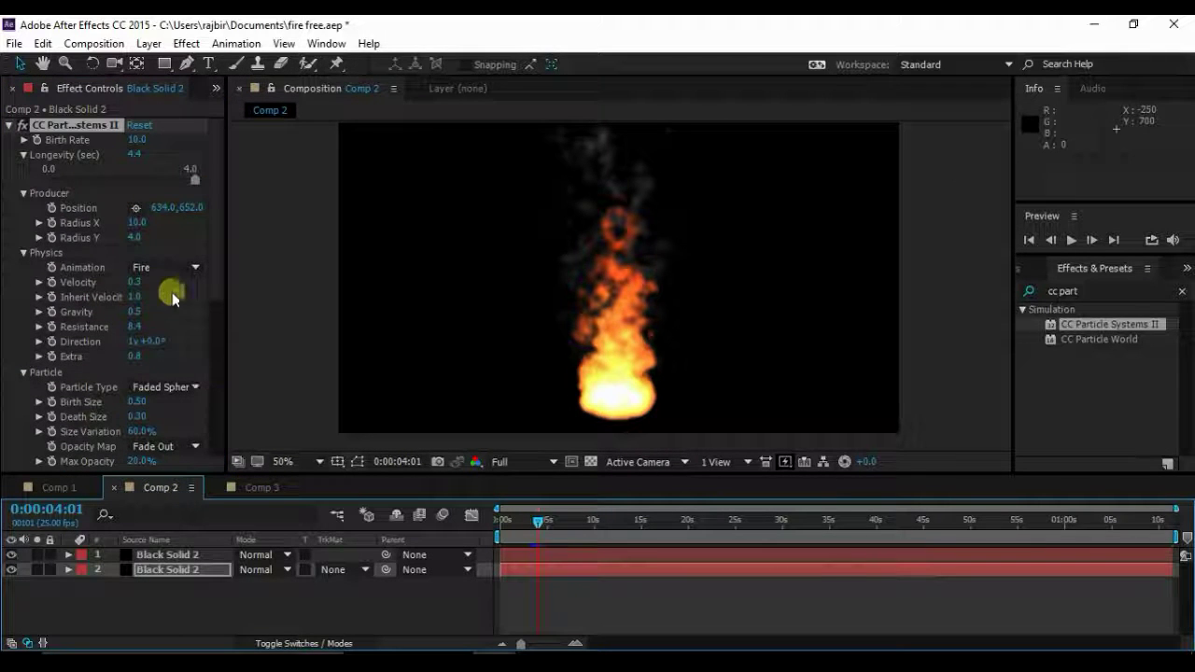
pyautogui.scroll(-2, 159, 282)
pyautogui.scroll(-2, 159, 282)
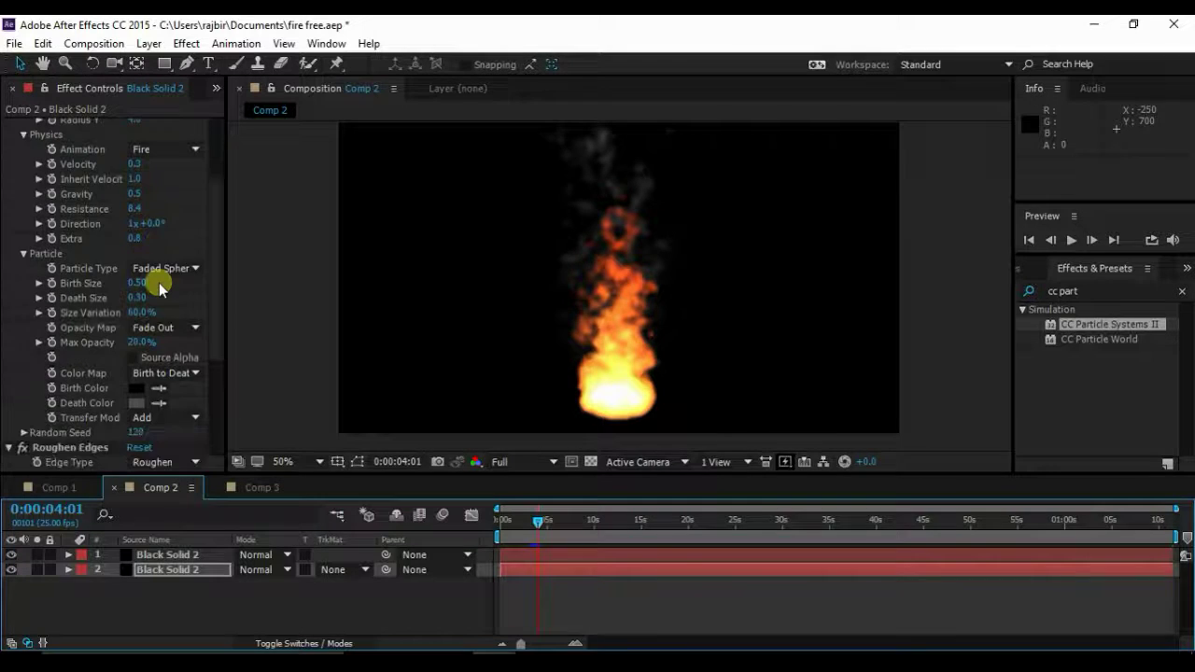
pyautogui.scroll(-1, 158, 282)
pyautogui.scroll(-1, 156, 278)
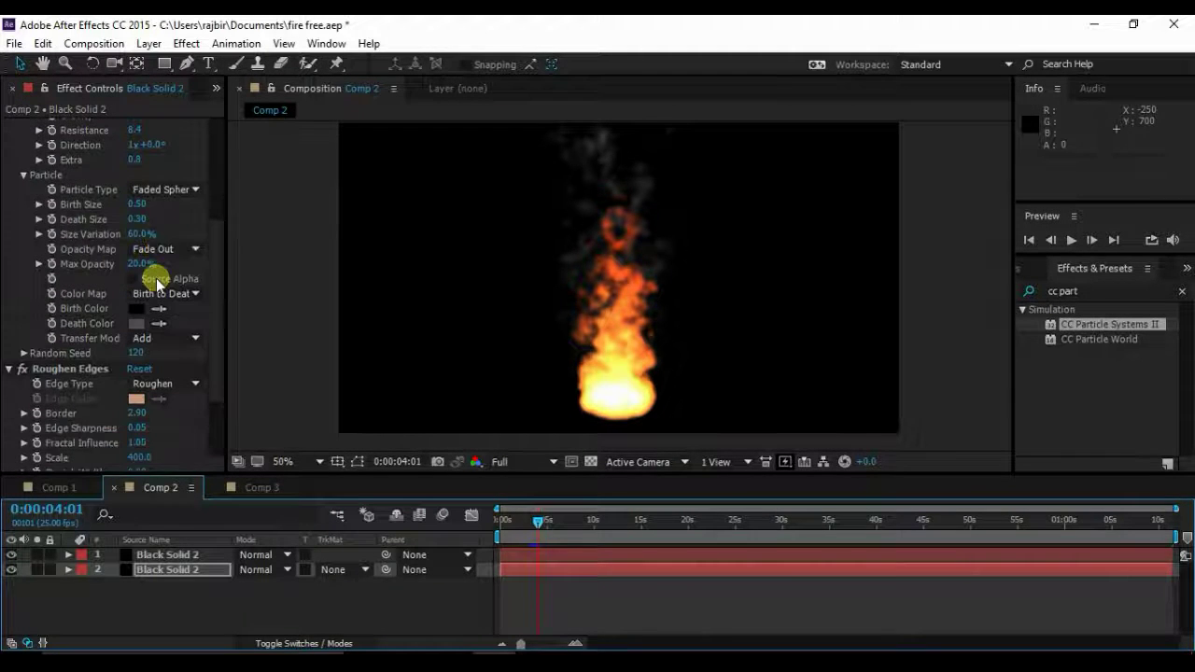
# Set the Comp 3 fire's Max Opacity to 30% and preview it.
pyautogui.click(276, 493)
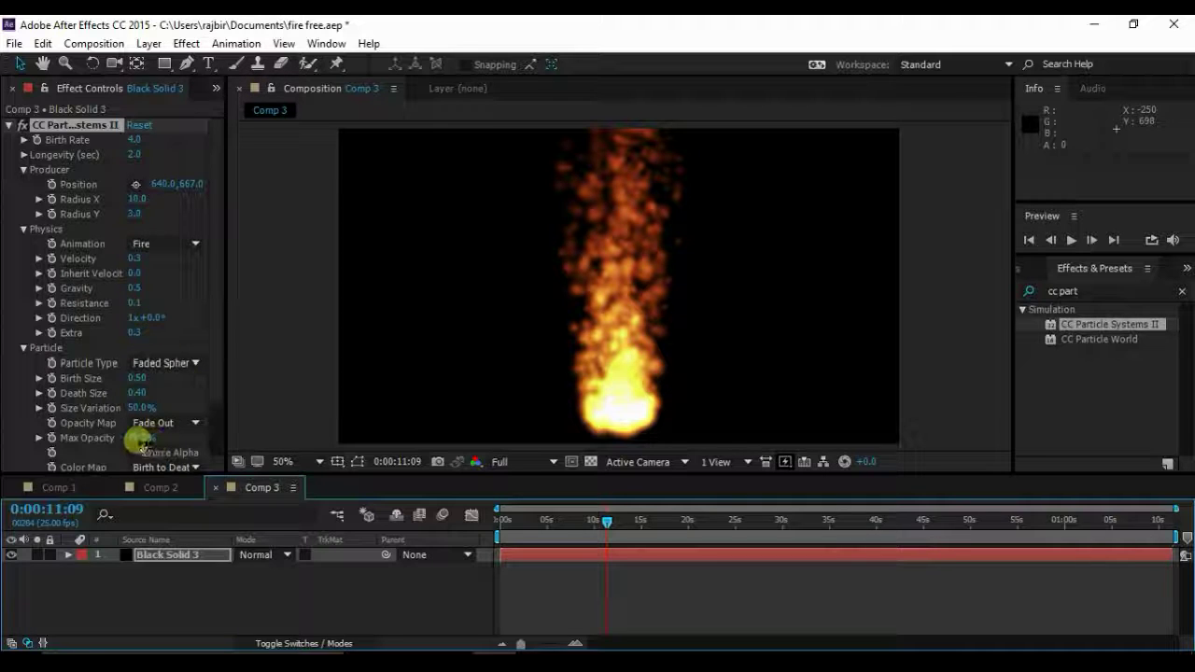
pyautogui.click(139, 438)
pyautogui.write('30')
pyautogui.press('Return')
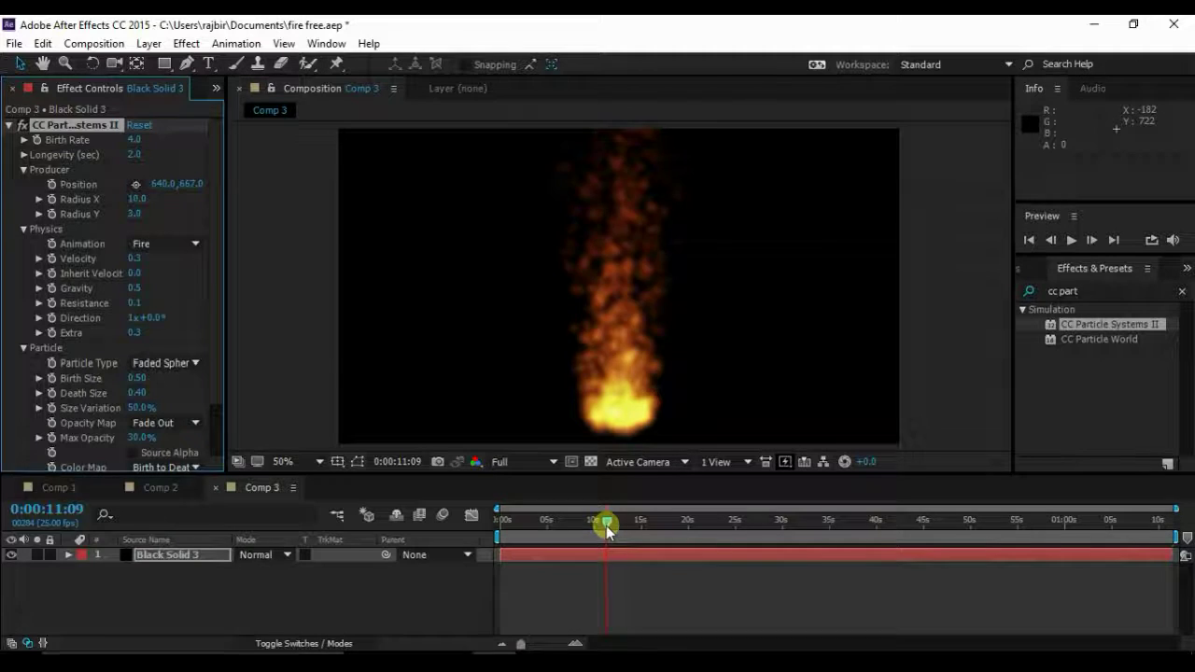
pyautogui.moveTo(605, 523); pyautogui.dragTo(592, 523)
pyautogui.click(1072, 241)
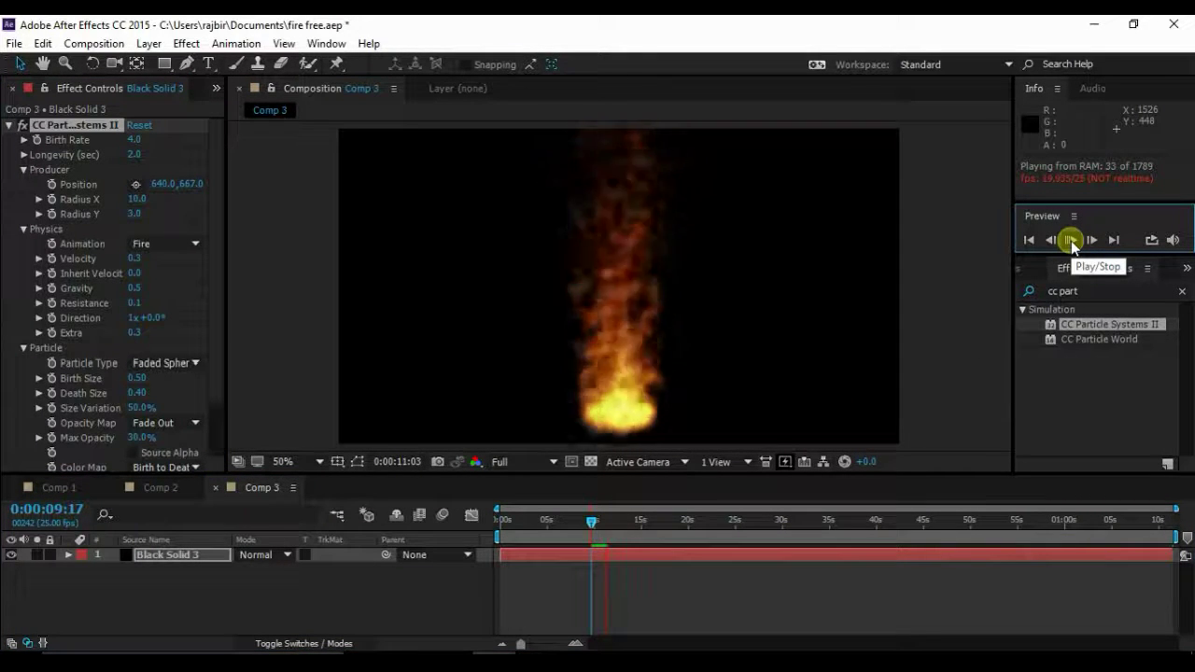
pyautogui.click(1071, 241)
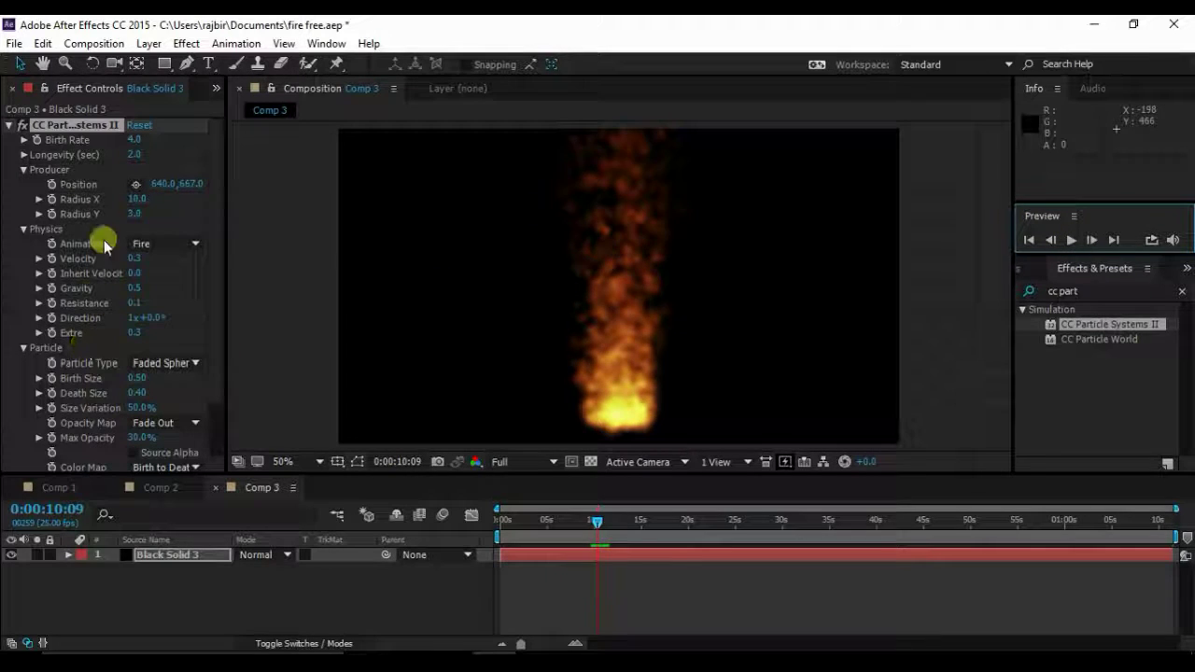
# Set particle Longevity to 1.5 seconds, after trying 1.0, and preview the flame.
pyautogui.click(134, 154)
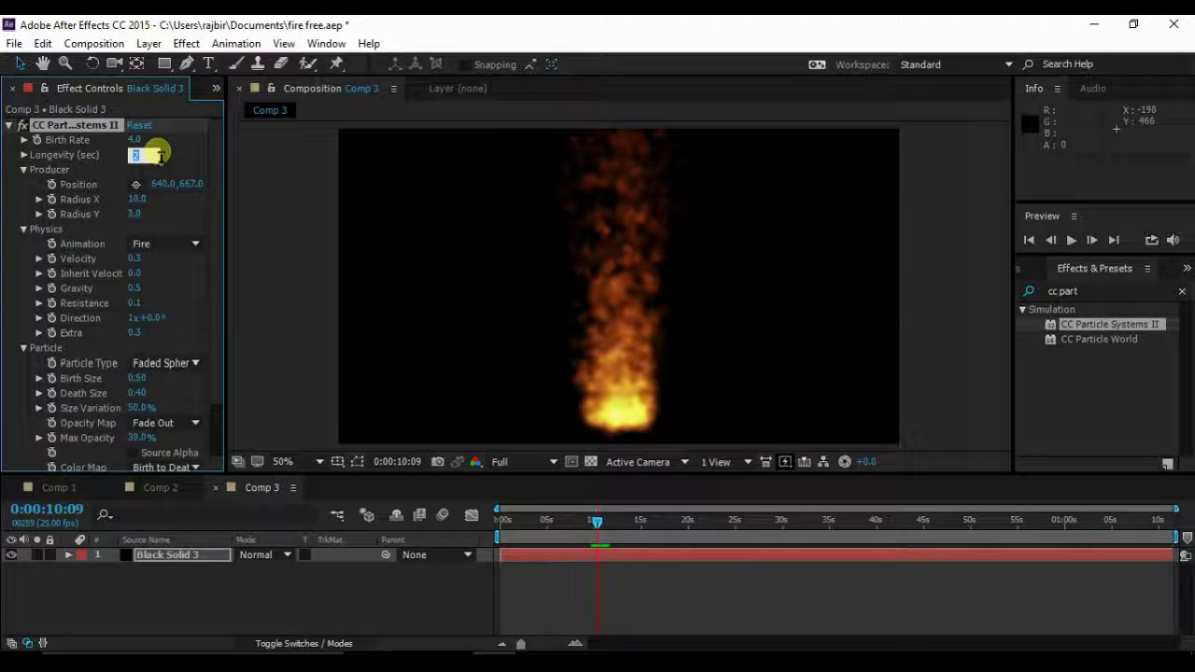
pyautogui.write('1')
pyautogui.press('Return')
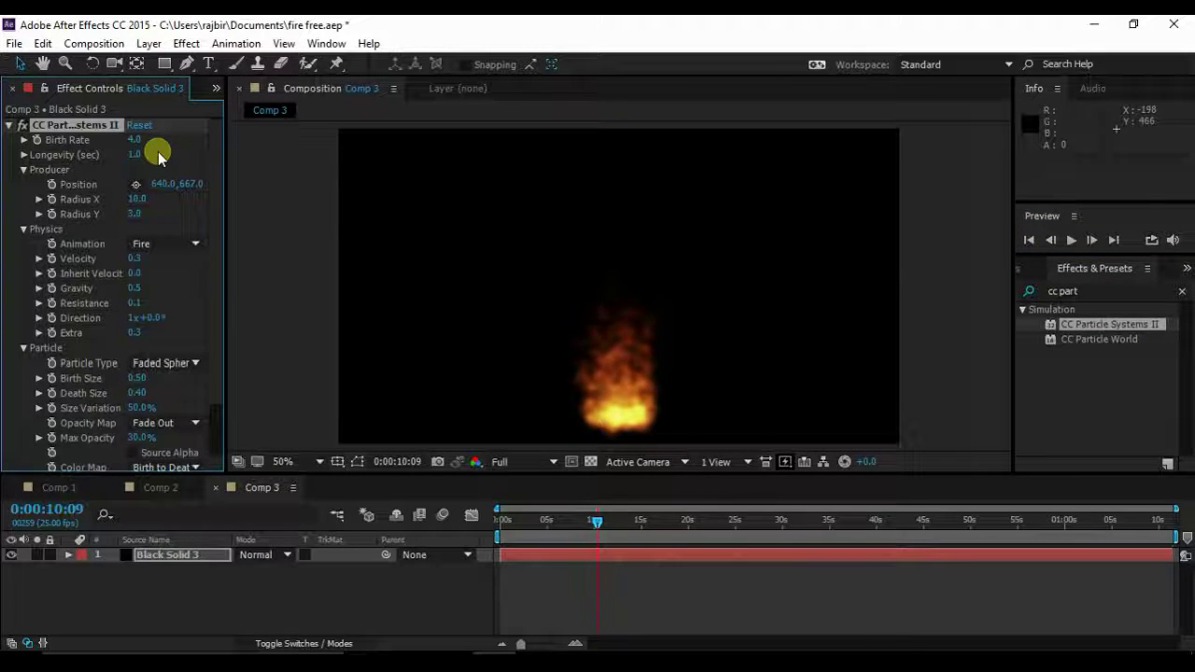
pyautogui.click(142, 155)
pyautogui.write('5')
pyautogui.press('Return')
pyautogui.click(1076, 241)
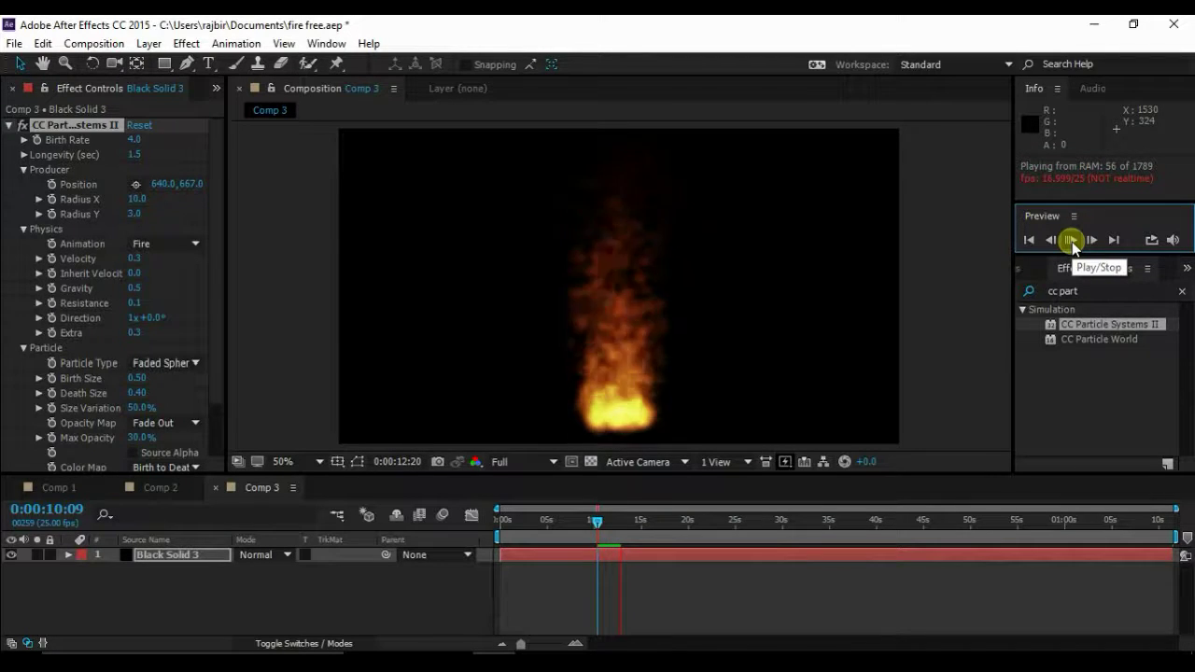
pyautogui.click(1072, 242)
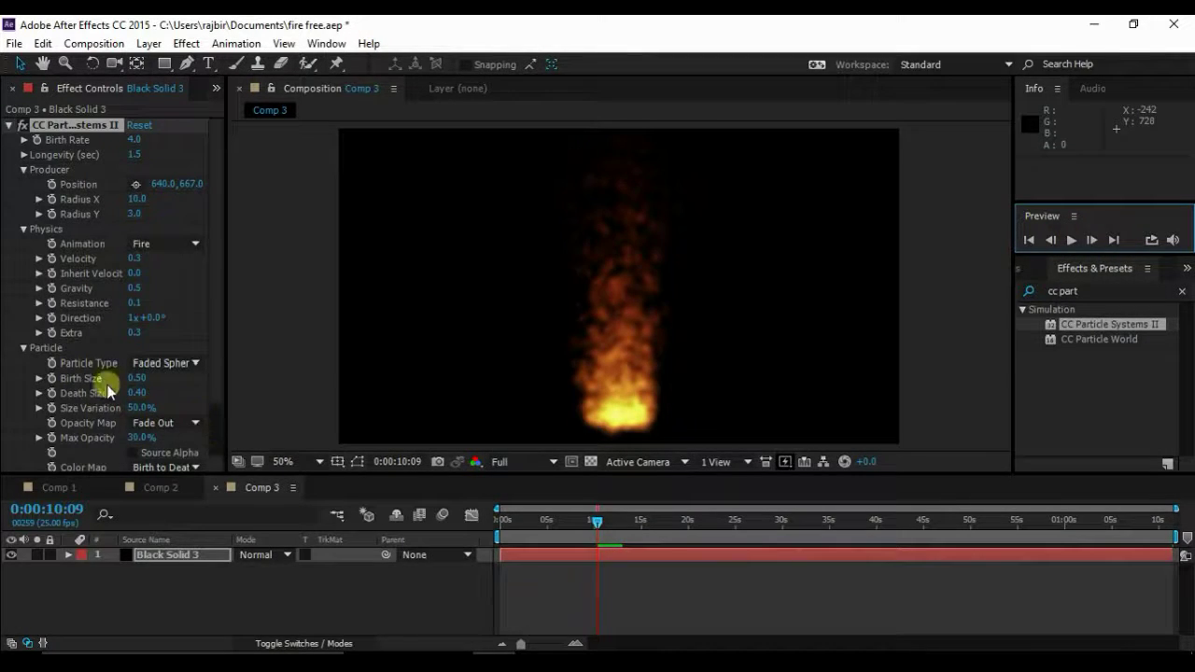
pyautogui.scroll(-3, 110, 390)
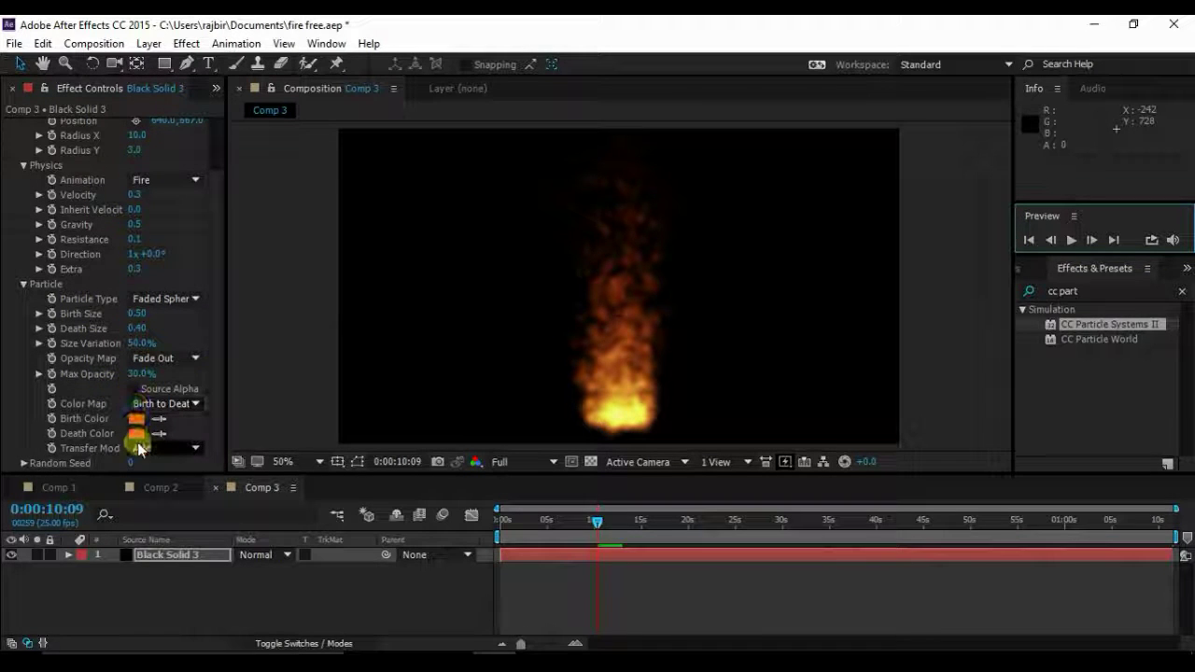
pyautogui.click(169, 557)
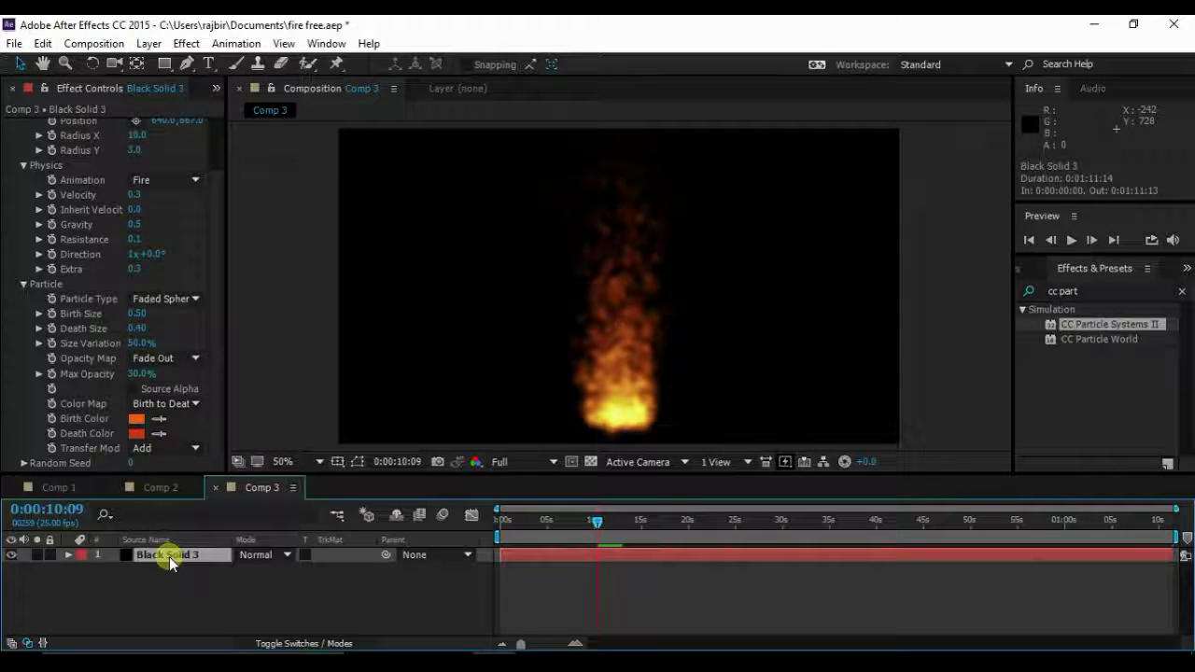
# Duplicate the fire layer with Ctrl+D, hide the top copy and select the lower one.
pyautogui.hotkey('ctrl', 'd')
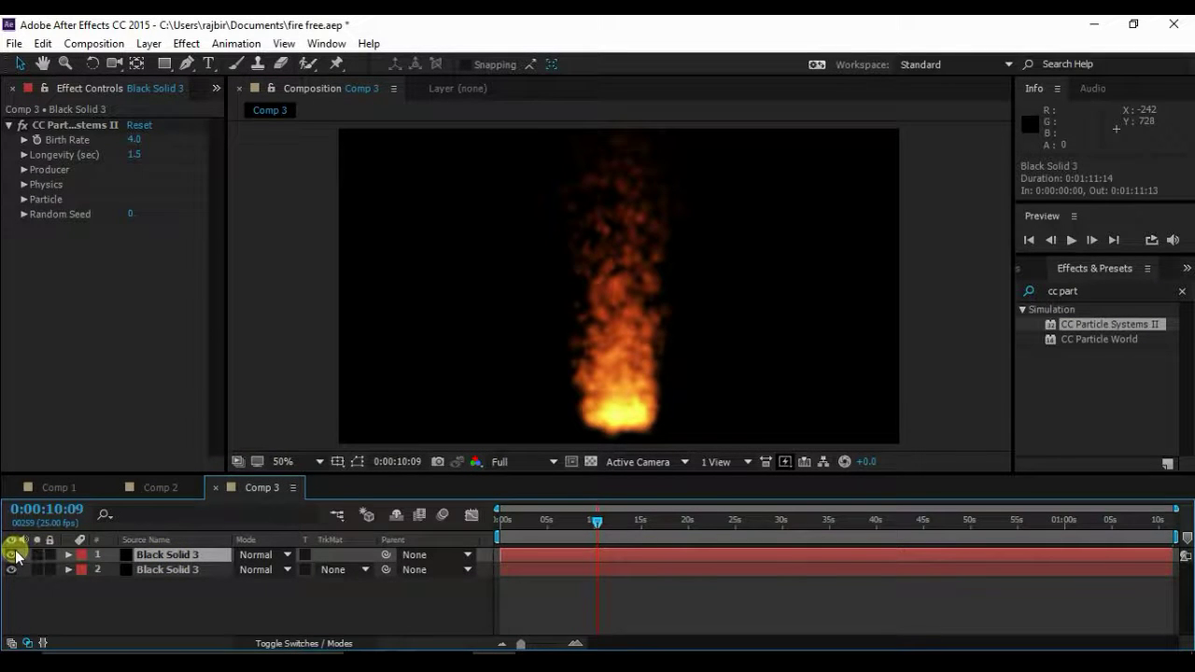
pyautogui.click(12, 555)
pyautogui.click(157, 569)
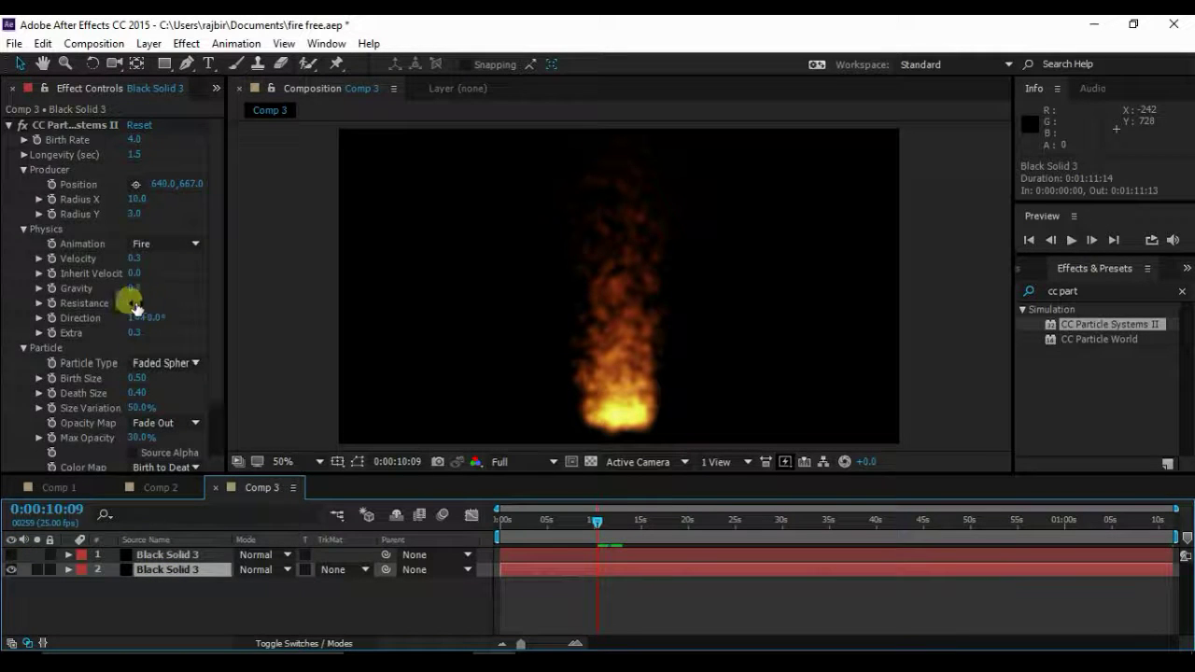
# Give the lower copy a black (000000) Birth Color and dark grey (484848) Death Color.
pyautogui.scroll(-3, 95, 272)
pyautogui.click(138, 422)
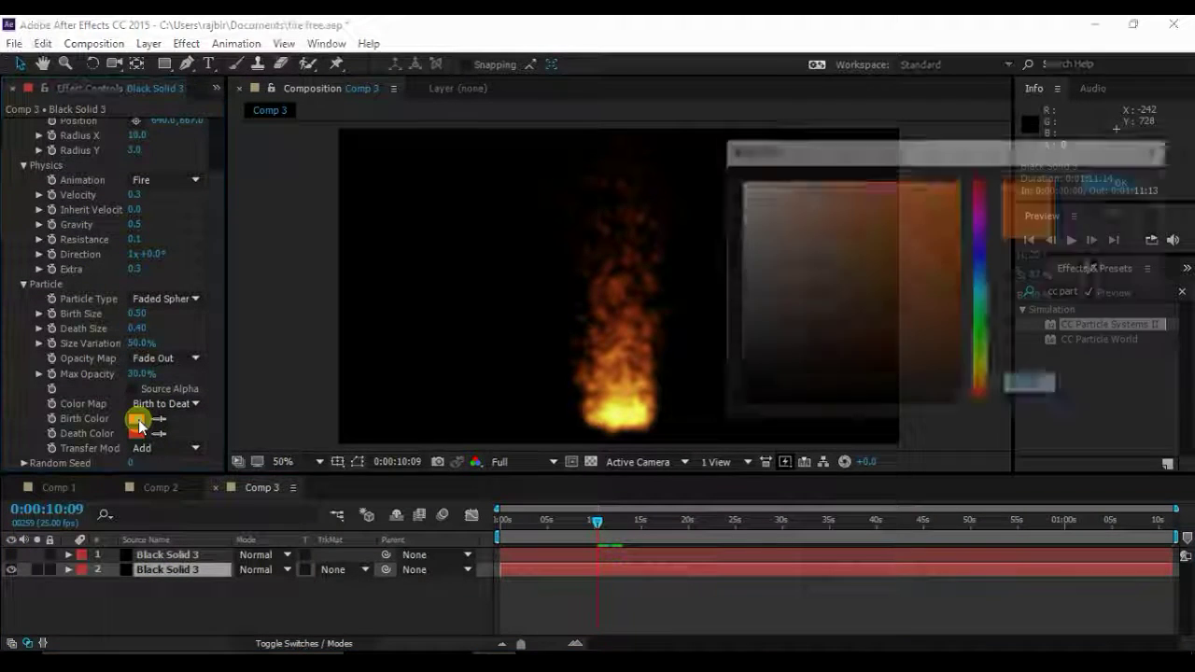
pyautogui.moveTo(862, 230)
pyautogui.mouseDown()
pyautogui.moveTo(712, 301)
pyautogui.moveTo(691, 338)
pyautogui.mouseUp()
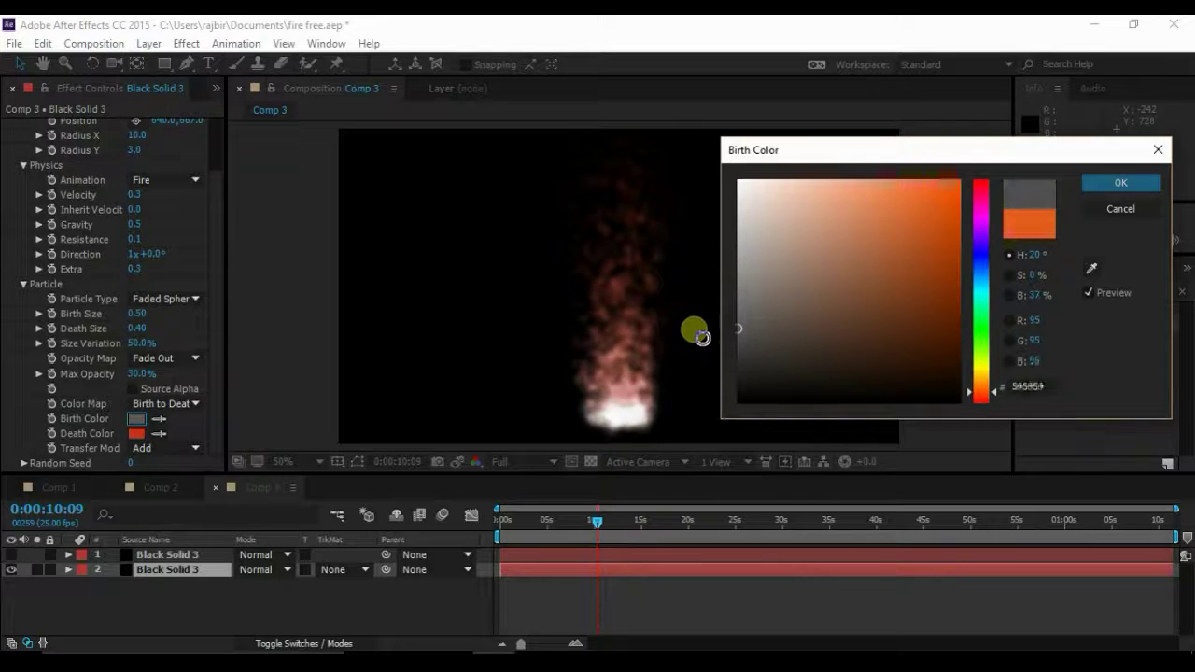
pyautogui.click(1139, 183)
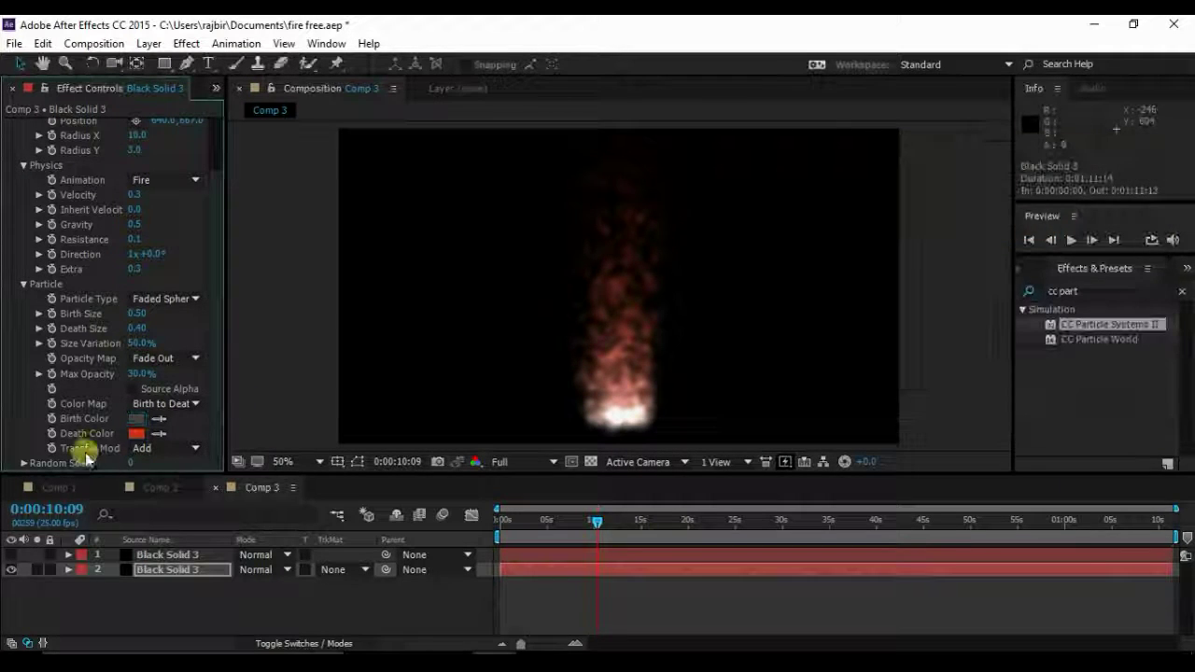
pyautogui.click(137, 433)
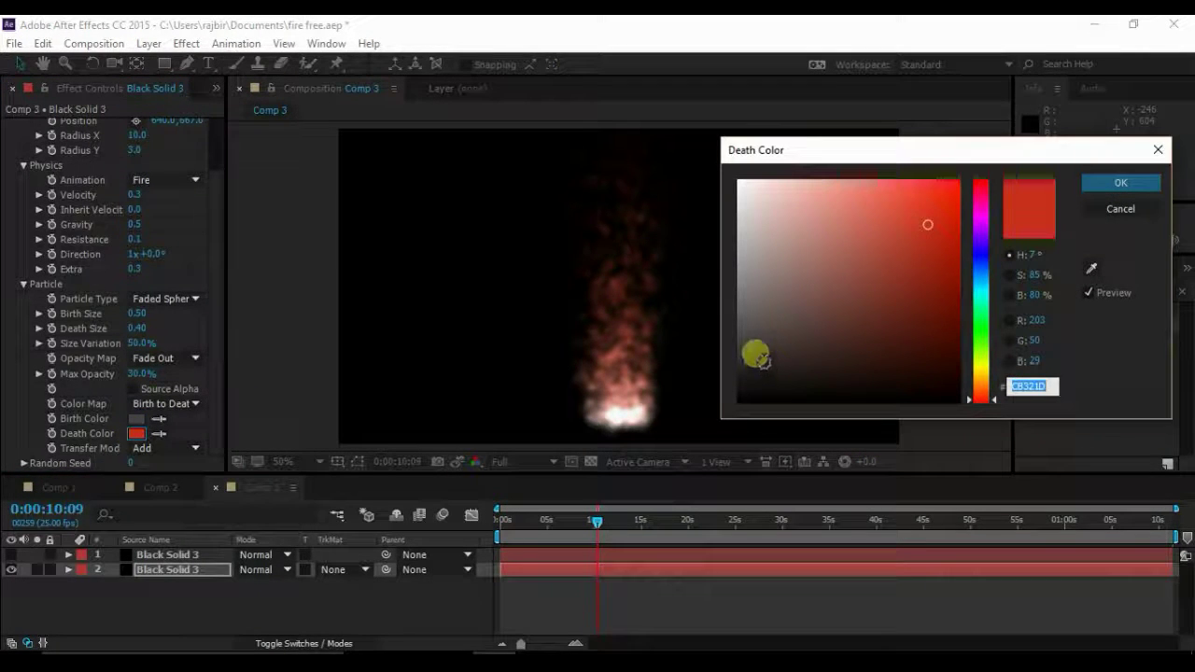
pyautogui.click(1120, 208)
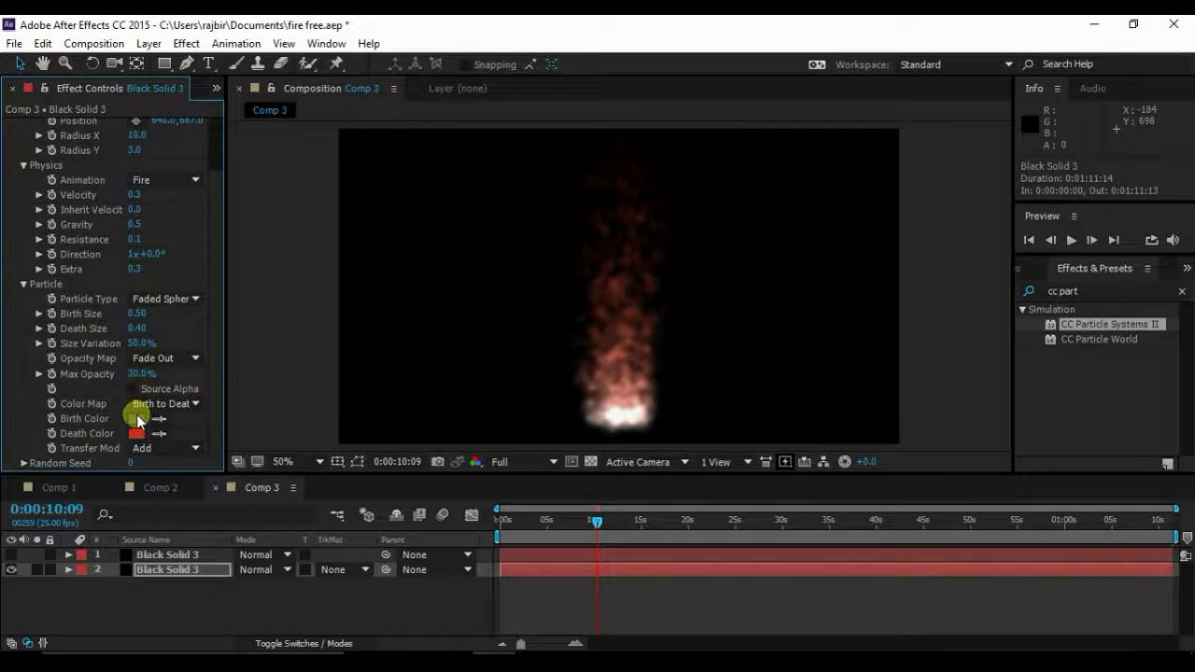
pyautogui.click(137, 419)
pyautogui.moveTo(750, 366); pyautogui.dragTo(739, 403)
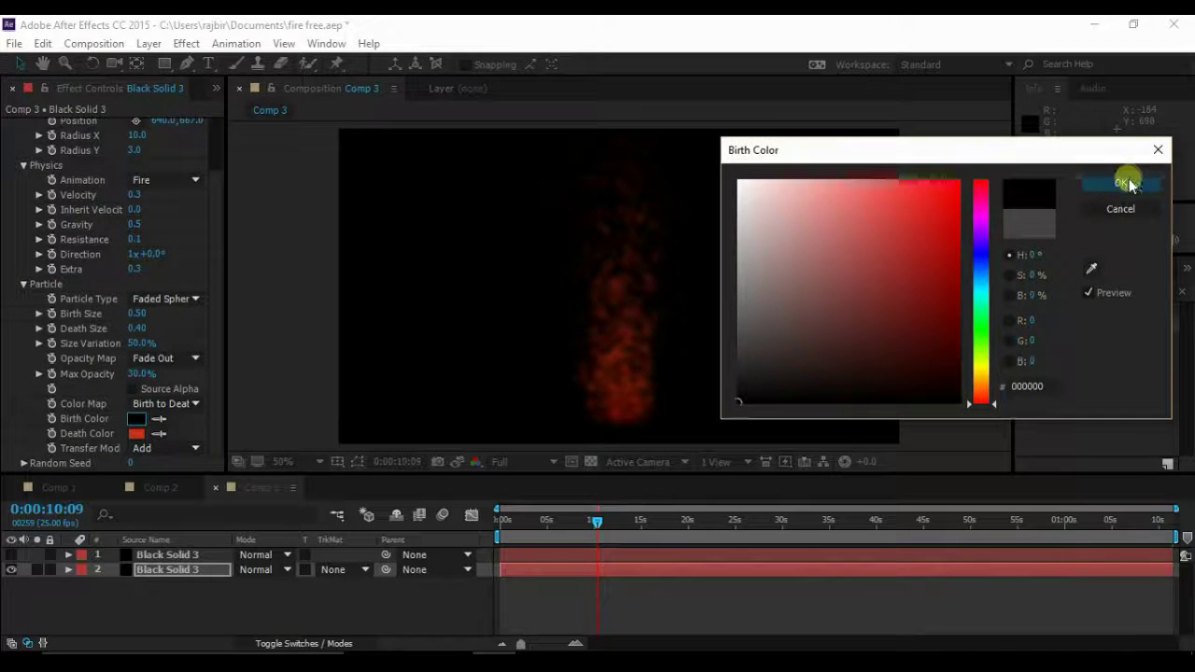
pyautogui.click(1122, 182)
pyautogui.click(139, 434)
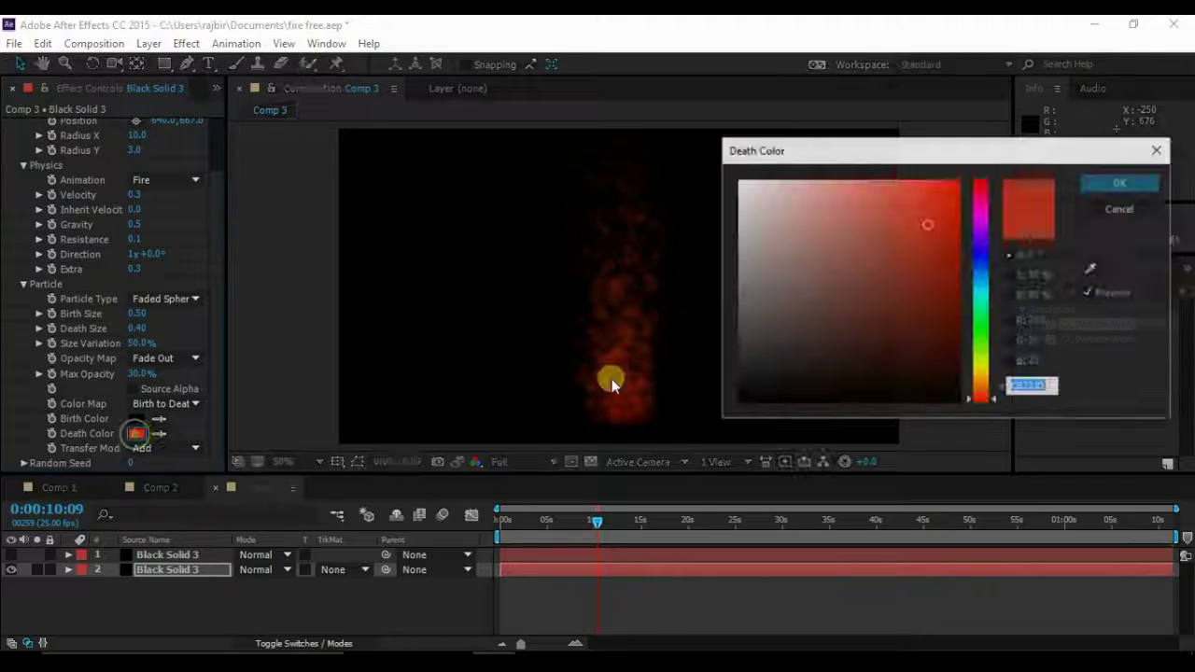
pyautogui.moveTo(745, 355); pyautogui.dragTo(719, 345)
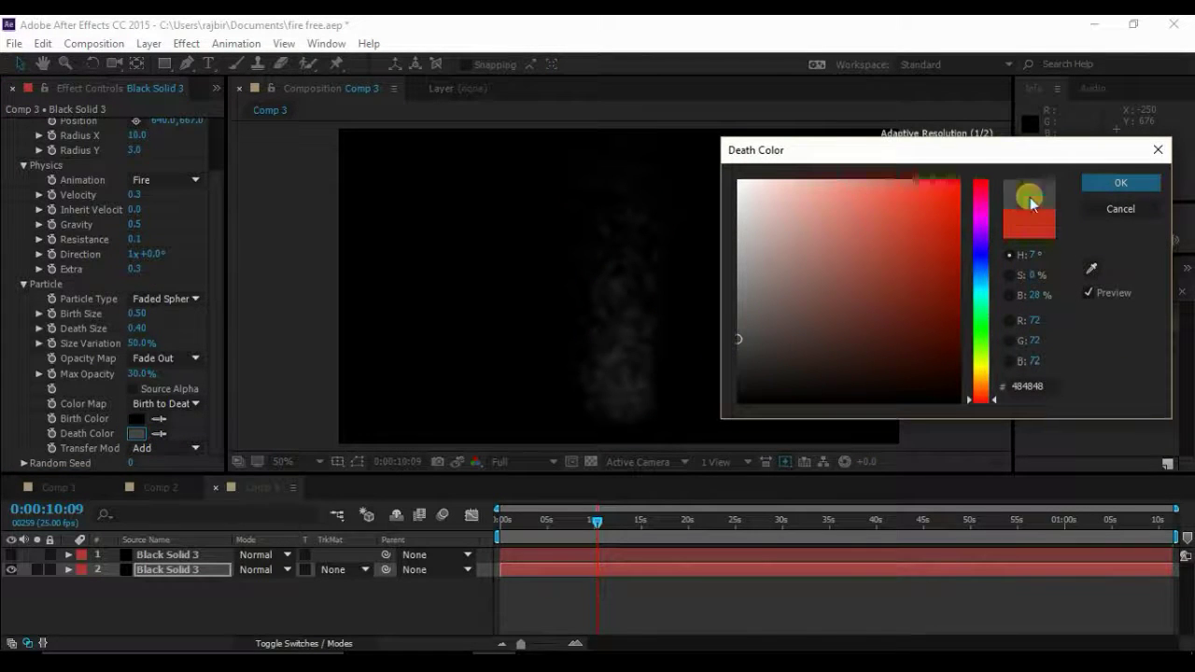
pyautogui.click(1119, 182)
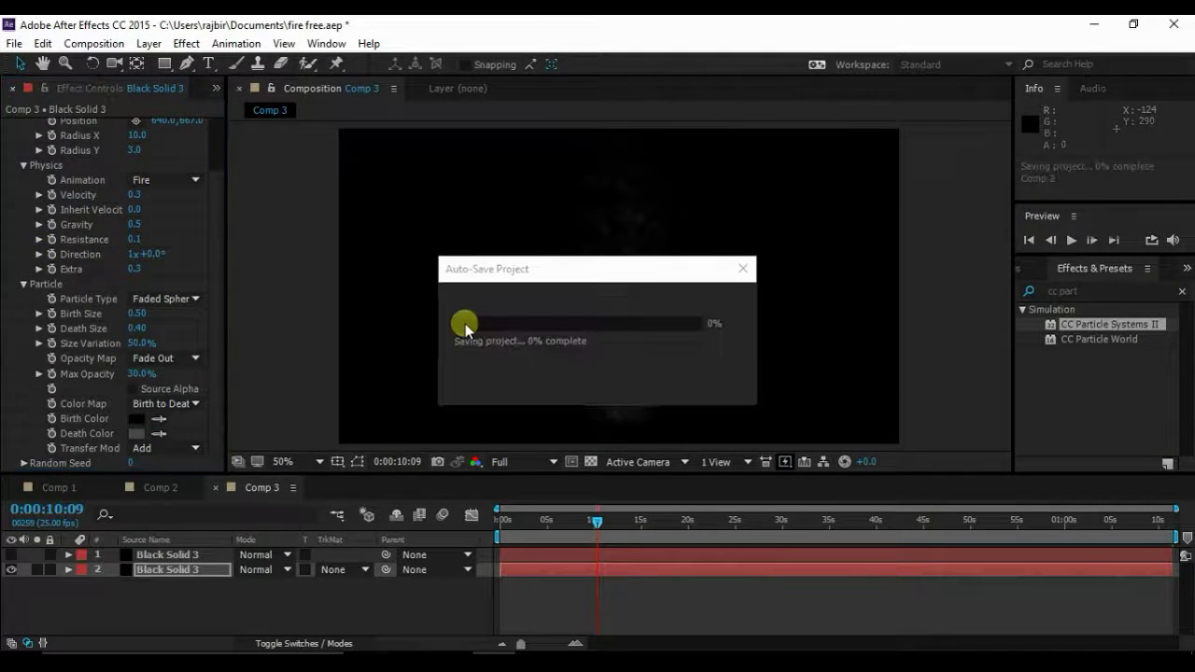
# Commit the smoke layer's Longevity value and make the top fire layer visible again.
pyautogui.scroll(3, 196, 287)
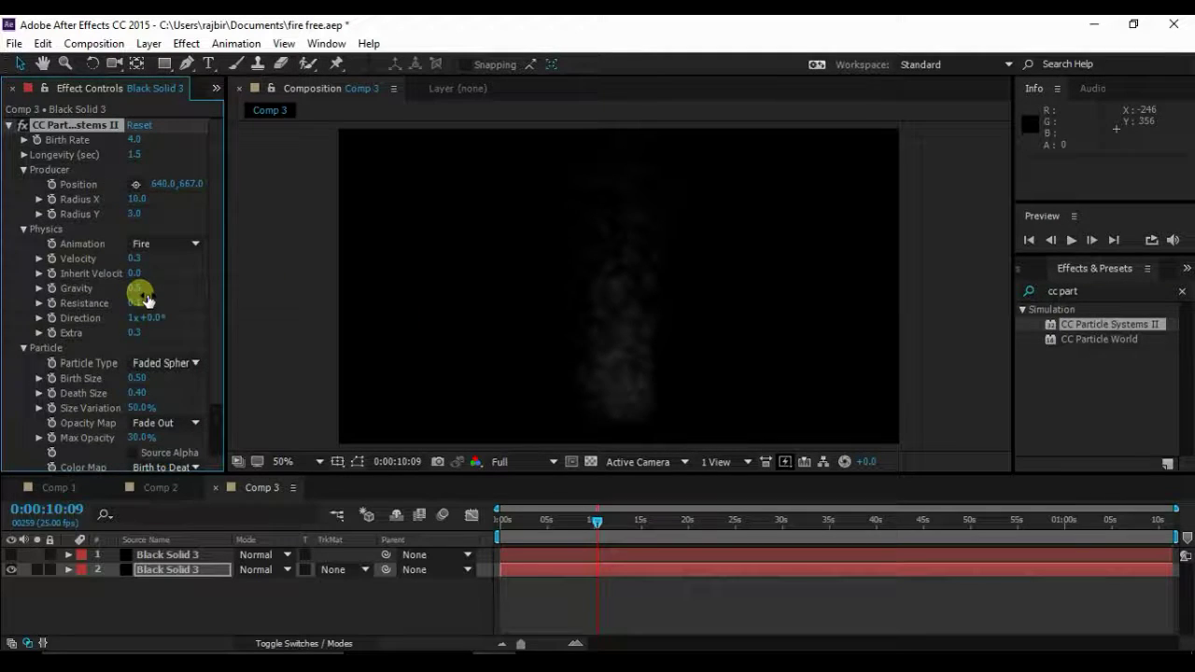
pyautogui.click(133, 156)
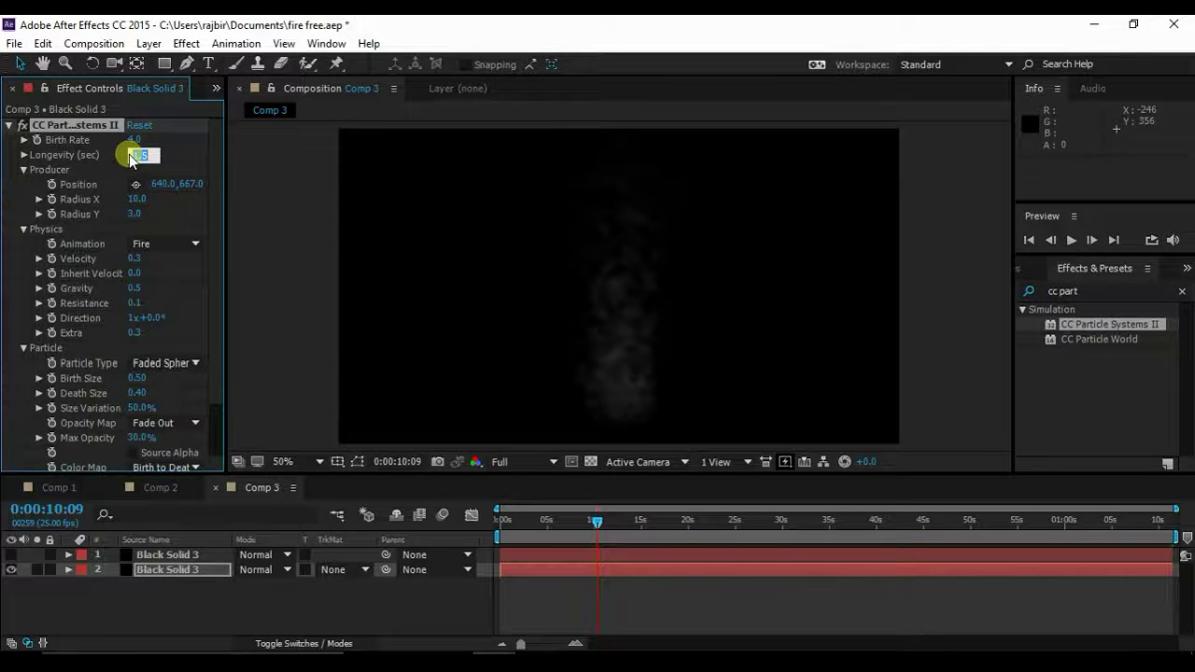
pyautogui.press('Return')
pyautogui.scroll(-3, 160, 291)
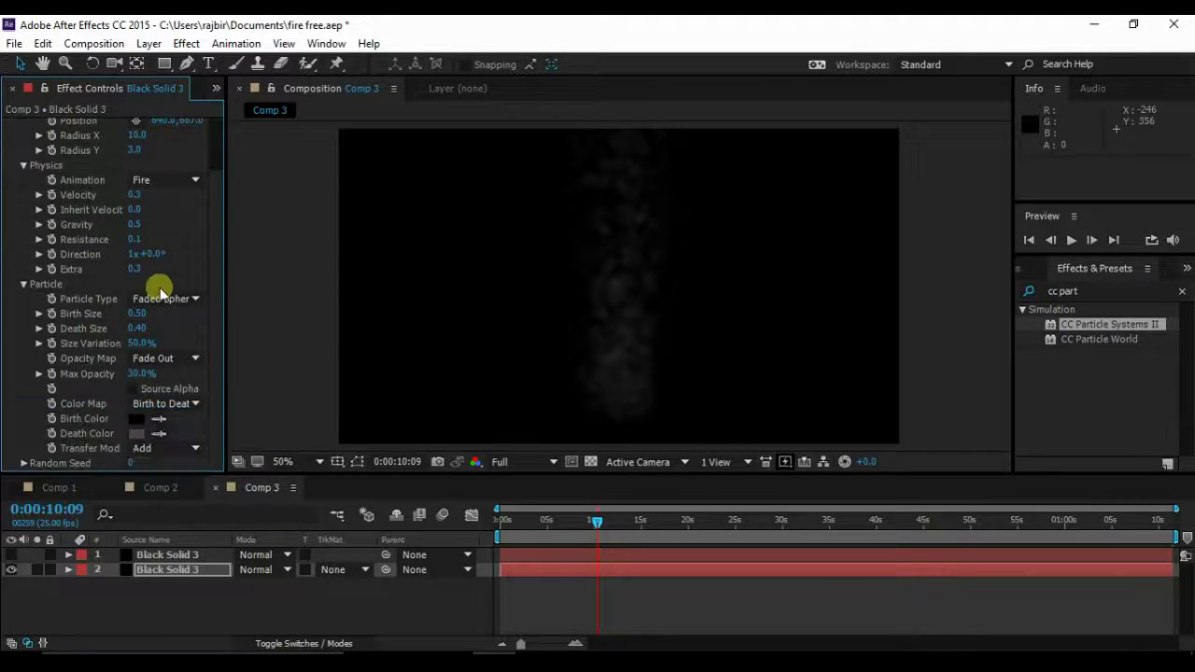
pyautogui.click(11, 555)
# Scrub the playhead to about 0:00:05:22 and select top layer Black Solid 3.
pyautogui.click(533, 521)
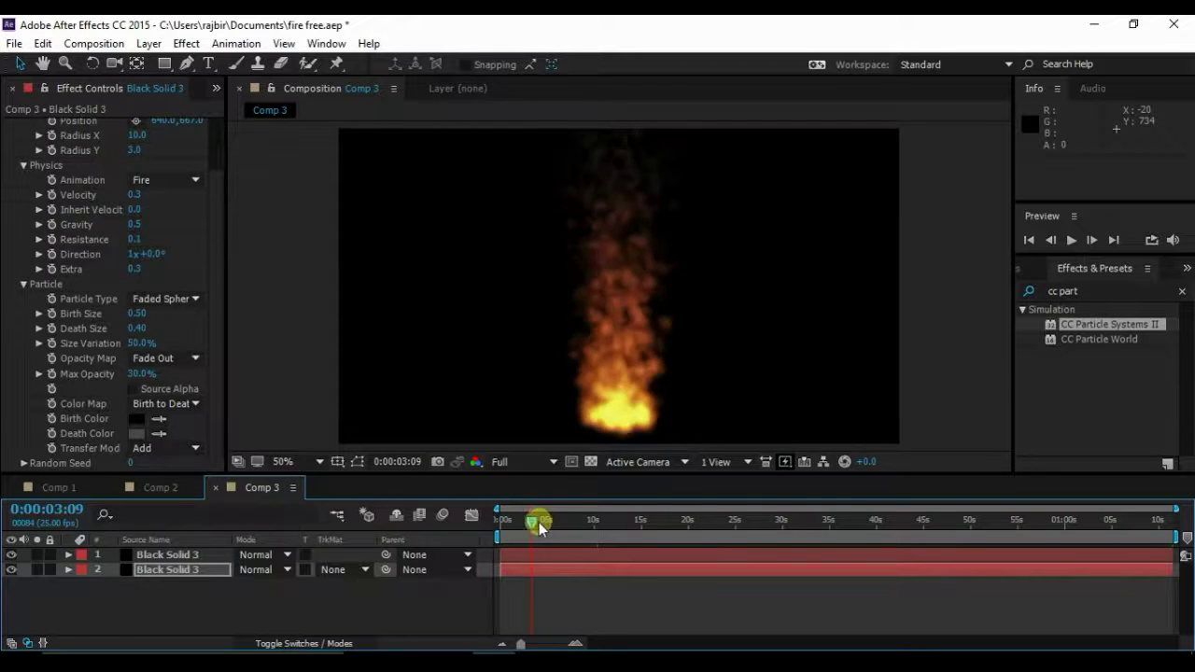
pyautogui.moveTo(539, 522); pyautogui.dragTo(555, 521)
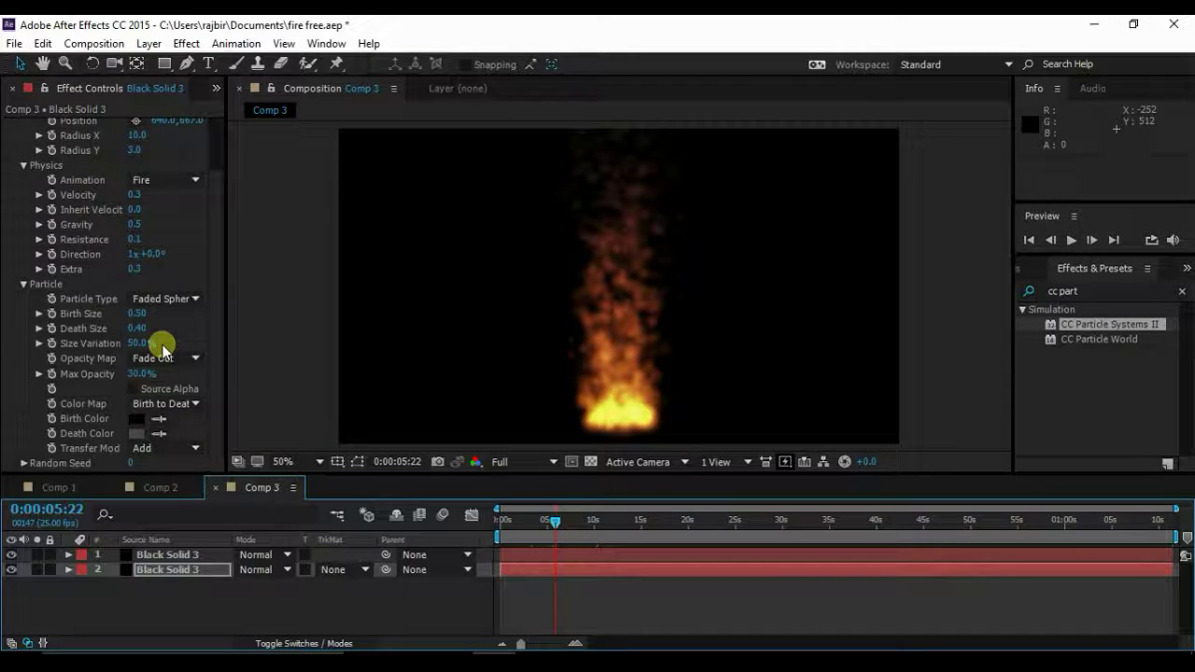
pyautogui.scroll(3, 152, 350)
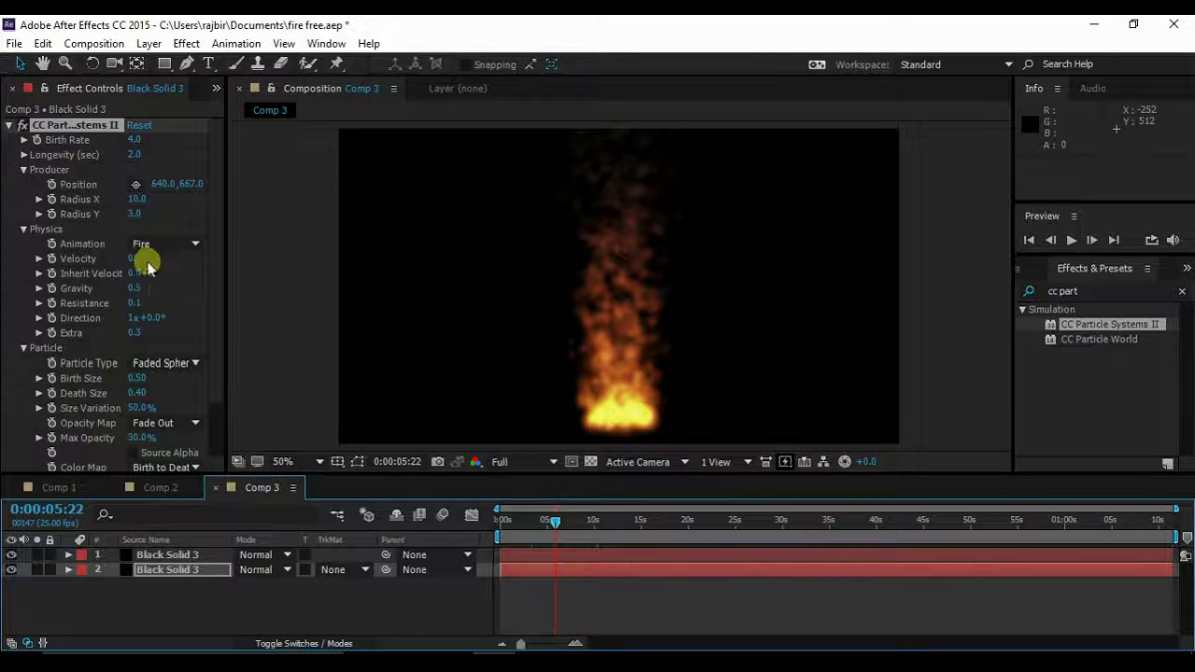
pyautogui.click(136, 289)
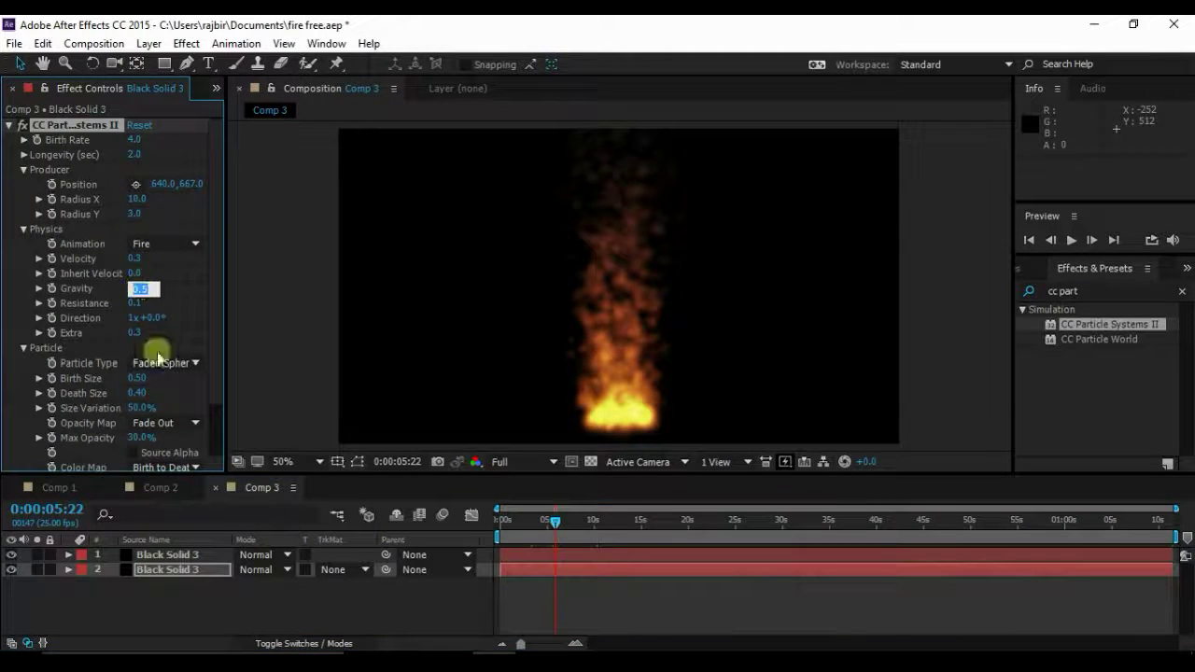
pyautogui.click(175, 555)
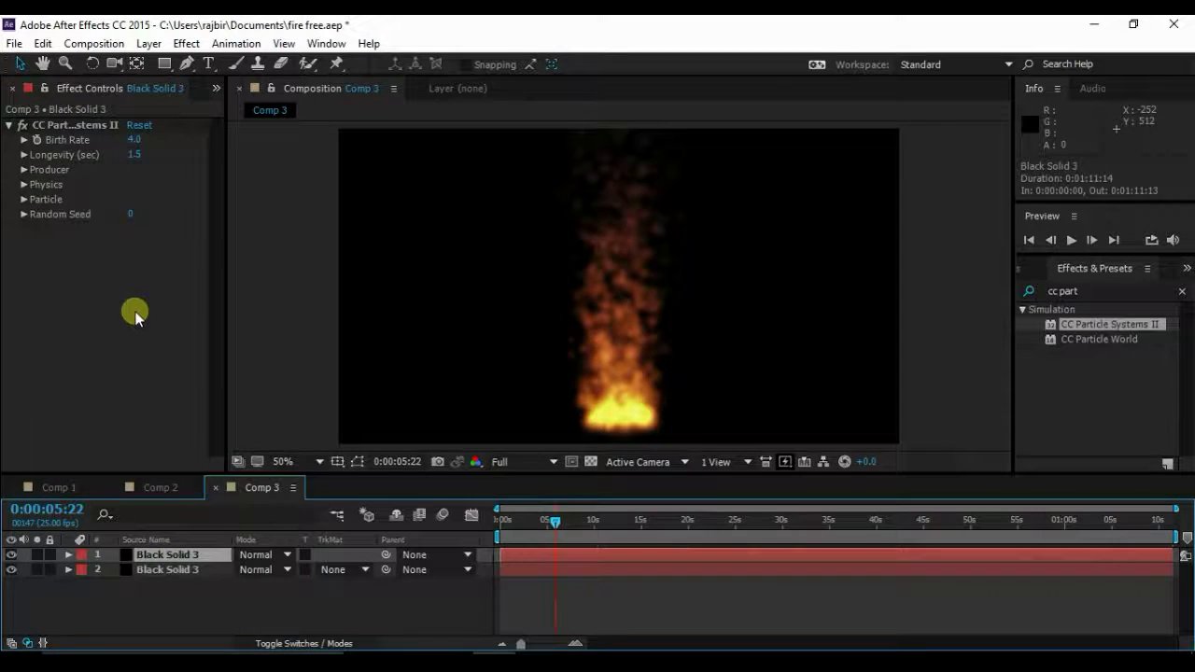
# Expand Producer and Physics and lower the top fire layer's Gravity to 0.4.
pyautogui.click(23, 171)
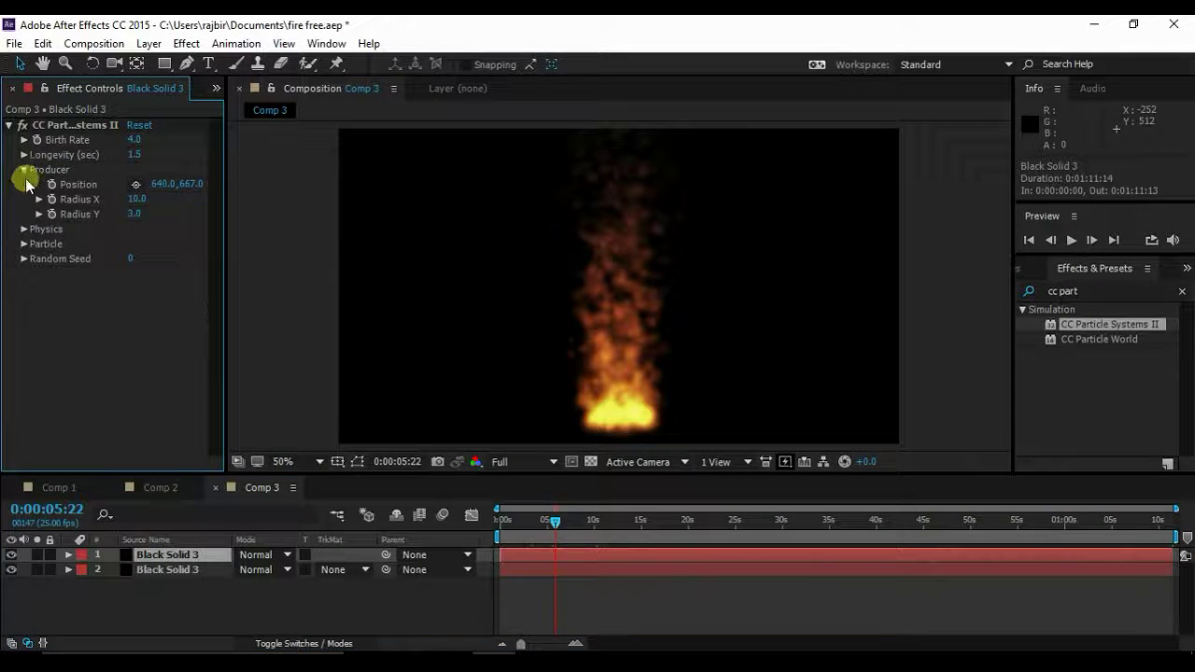
pyautogui.click(23, 229)
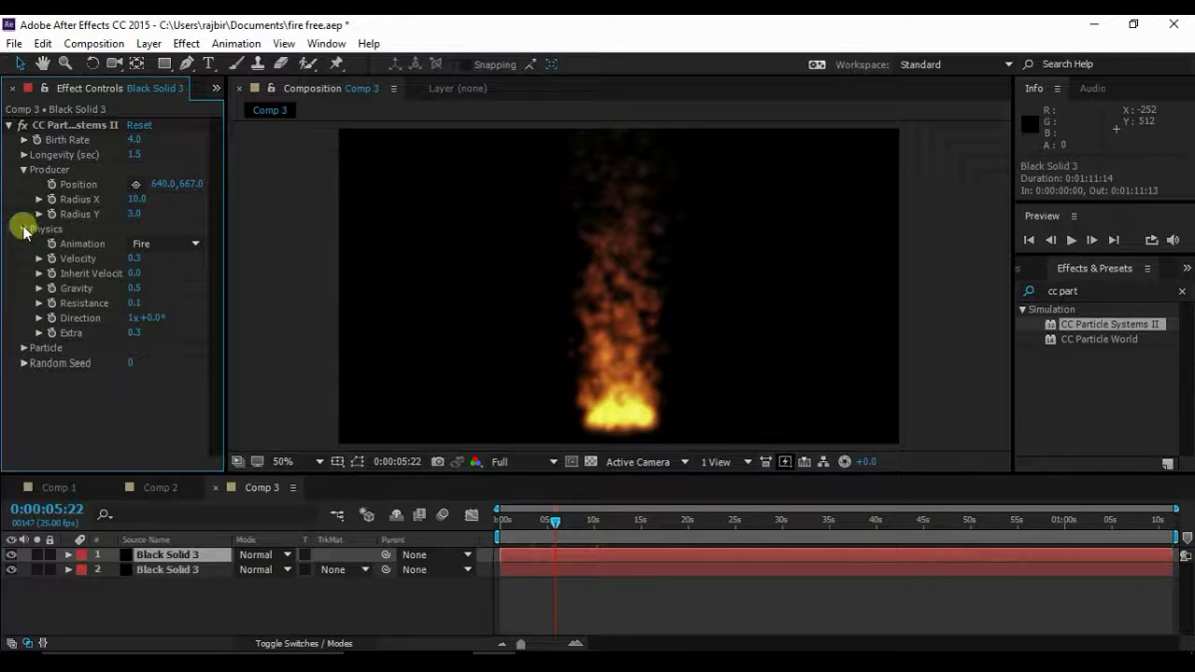
pyautogui.click(135, 290)
pyautogui.write('0.3')
pyautogui.press('Return')
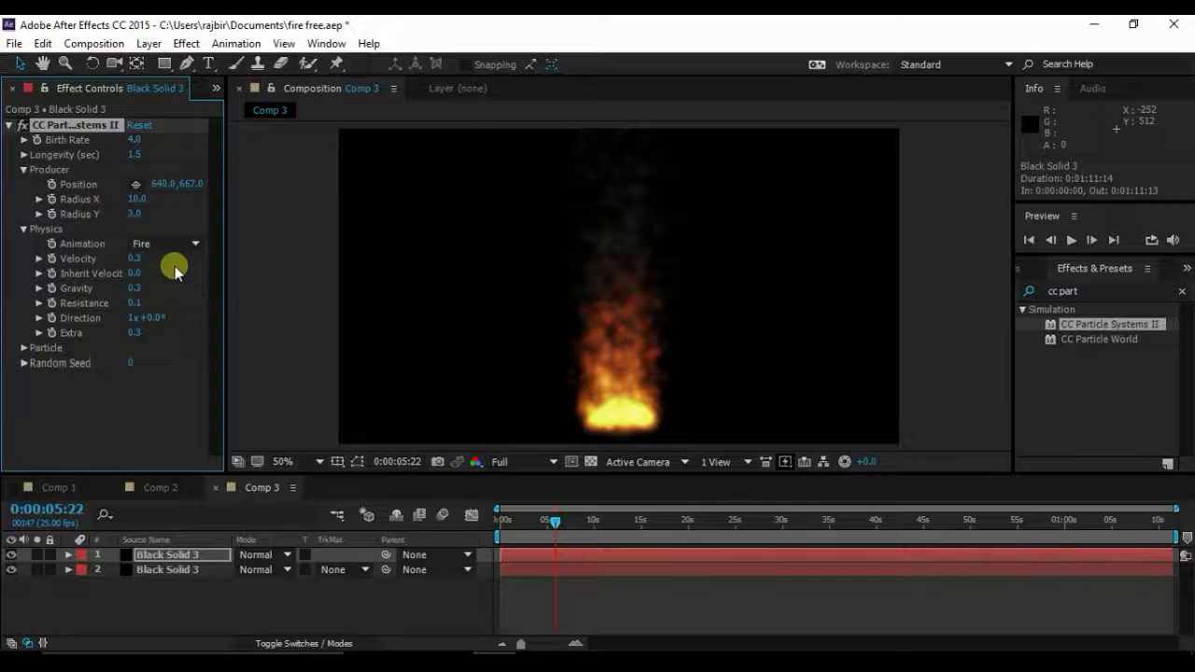
# Re-enter the Gravity value and bring up the second layer's particle settings.
pyautogui.click(135, 288)
pyautogui.write('0.3')
pyautogui.press('Return')
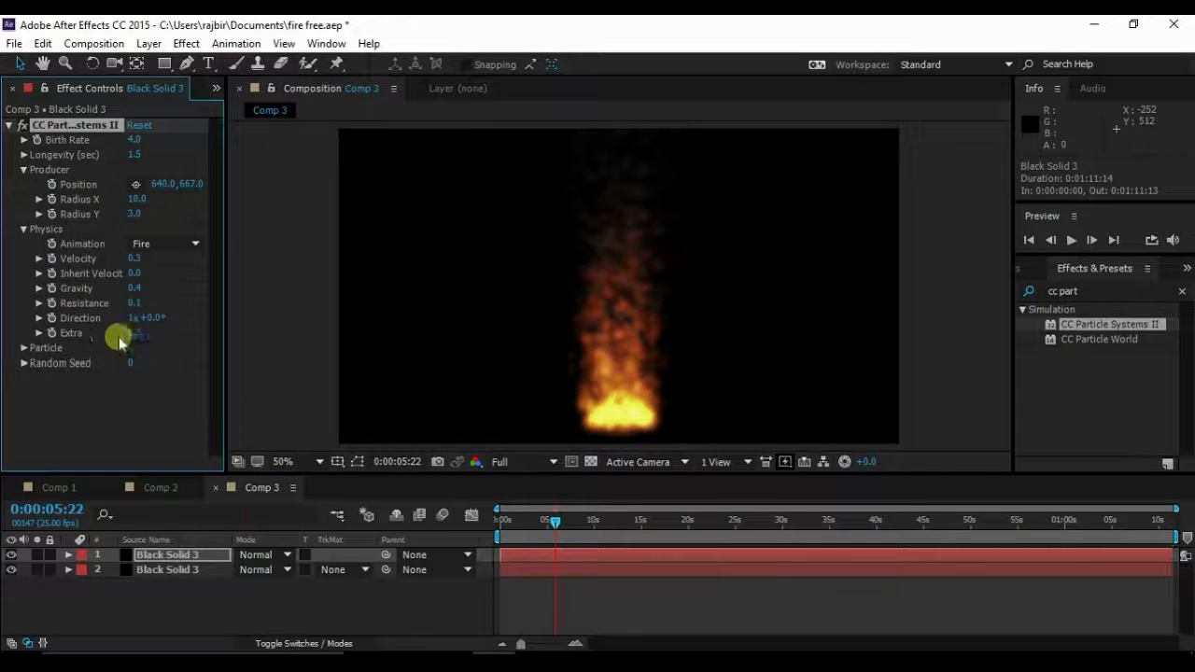
pyautogui.click(159, 570)
pyautogui.click(160, 570)
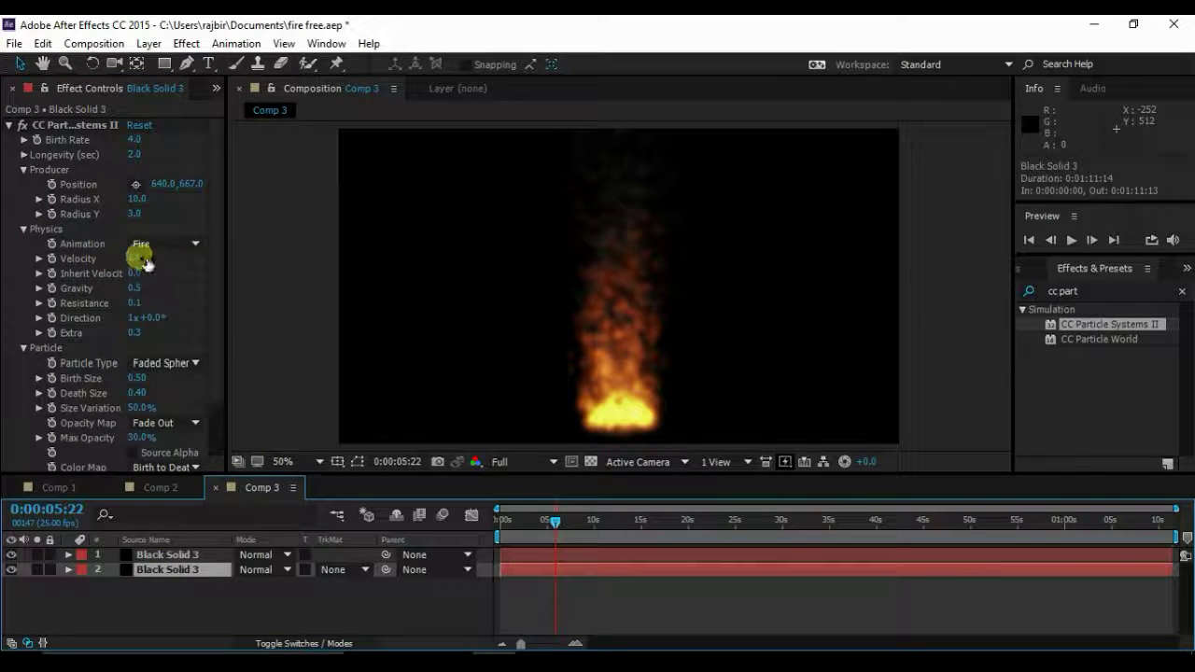
# Slow the second fire layer's Velocity to 0.1.
pyautogui.moveTo(145, 264); pyautogui.dragTo(140, 264)
pyautogui.click(140, 261)
pyautogui.write('.1')
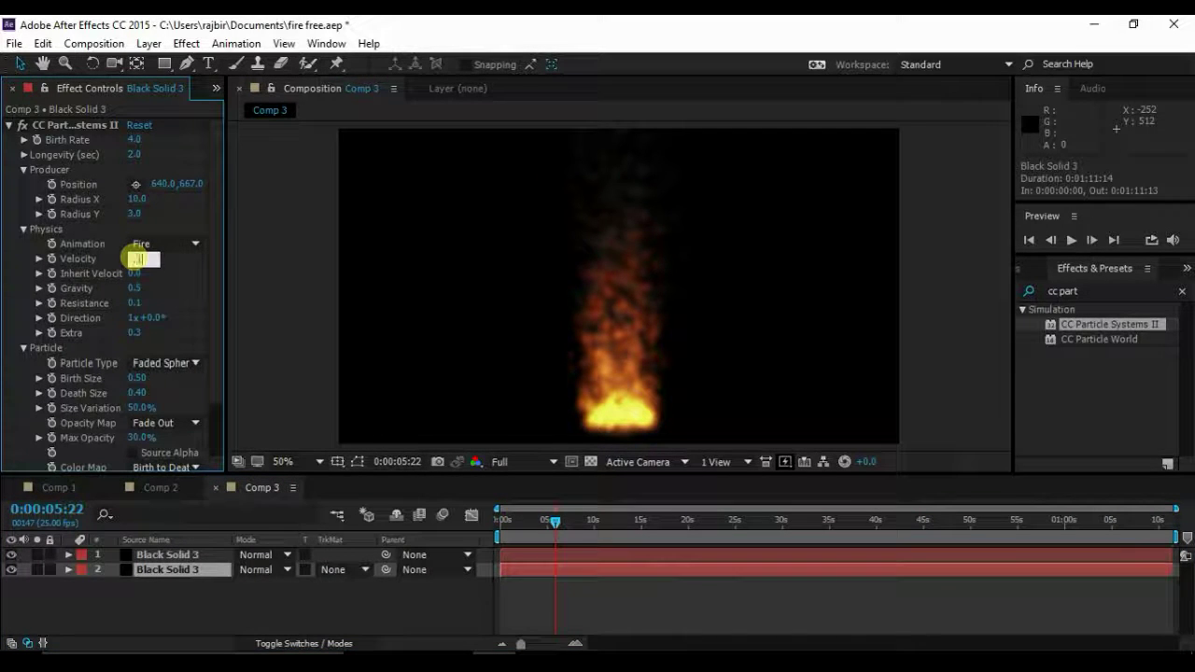
pyautogui.press('Return')
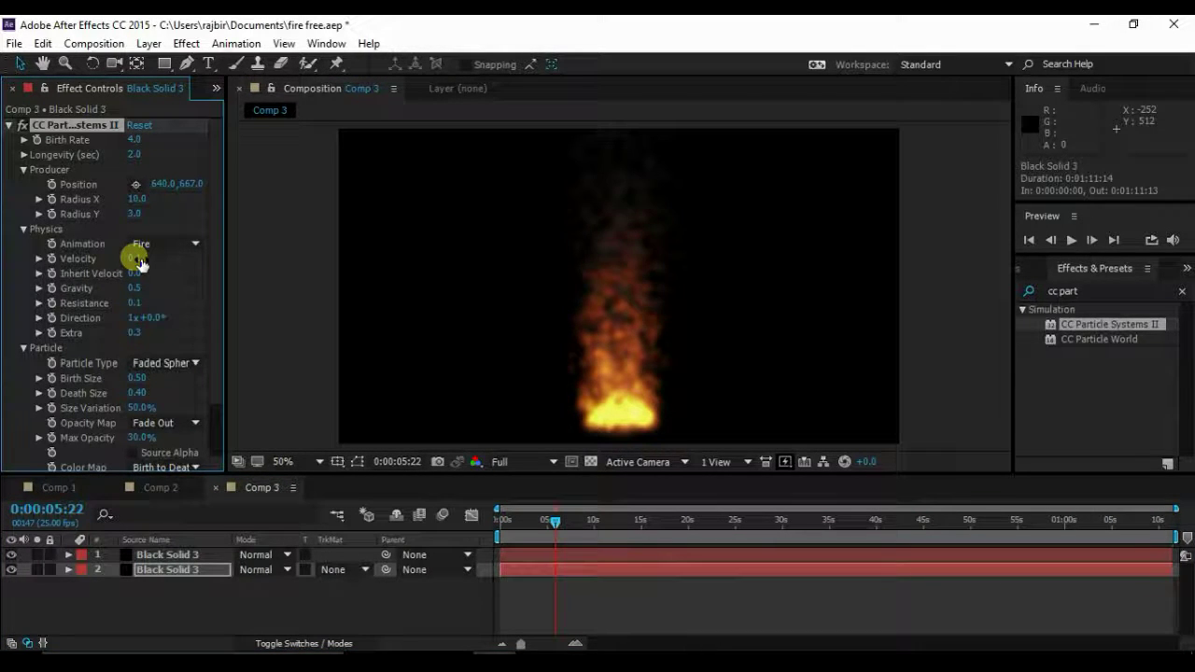
# Scrub to about six seconds and play back the fire and smoke preview.
pyautogui.click(557, 525)
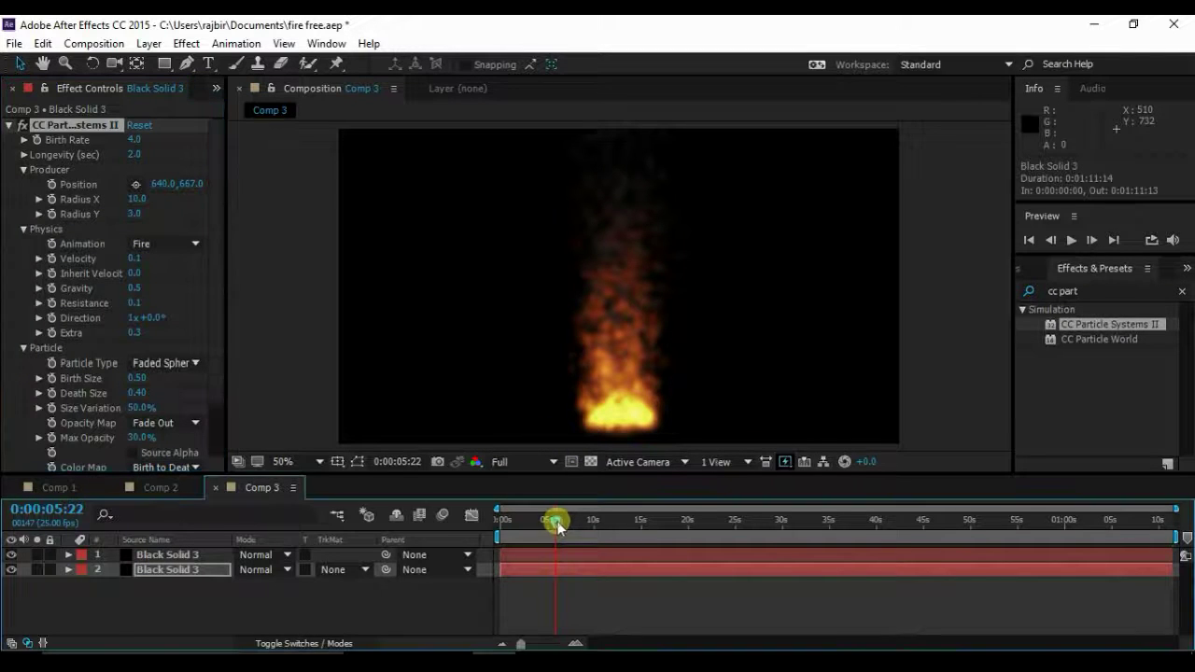
pyautogui.moveTo(557, 525); pyautogui.dragTo(564, 521)
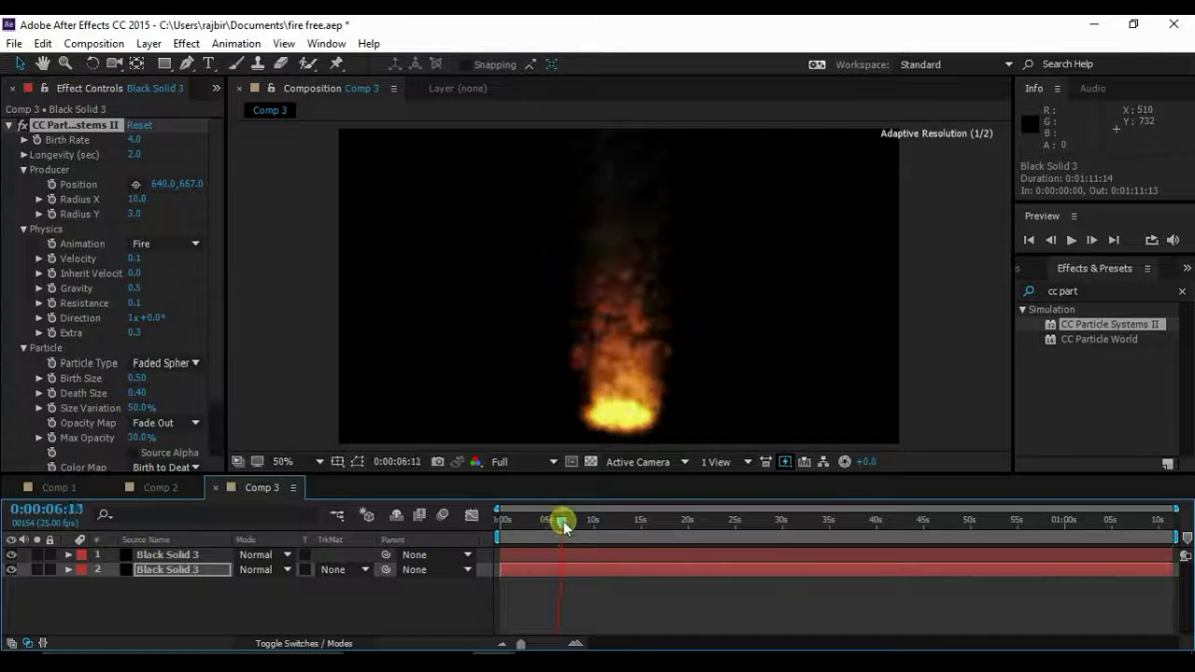
pyautogui.click(1073, 240)
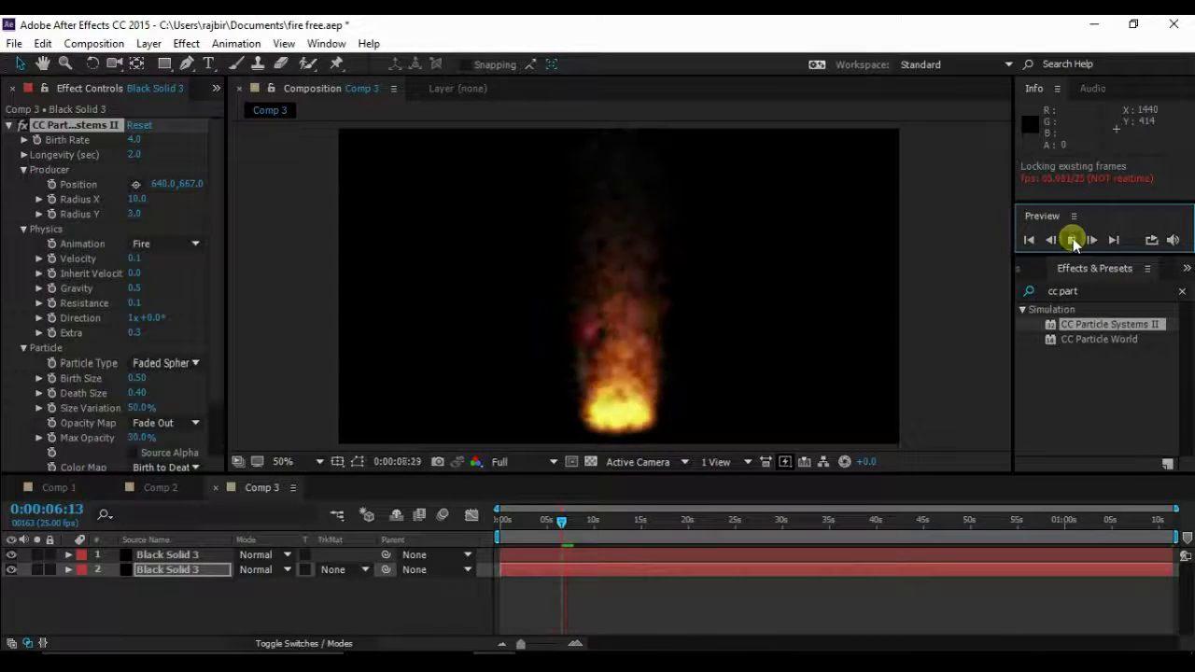
# Stop playback and change the top fire layer's Birth Color to brighter orange EF5F18.
pyautogui.click(1073, 240)
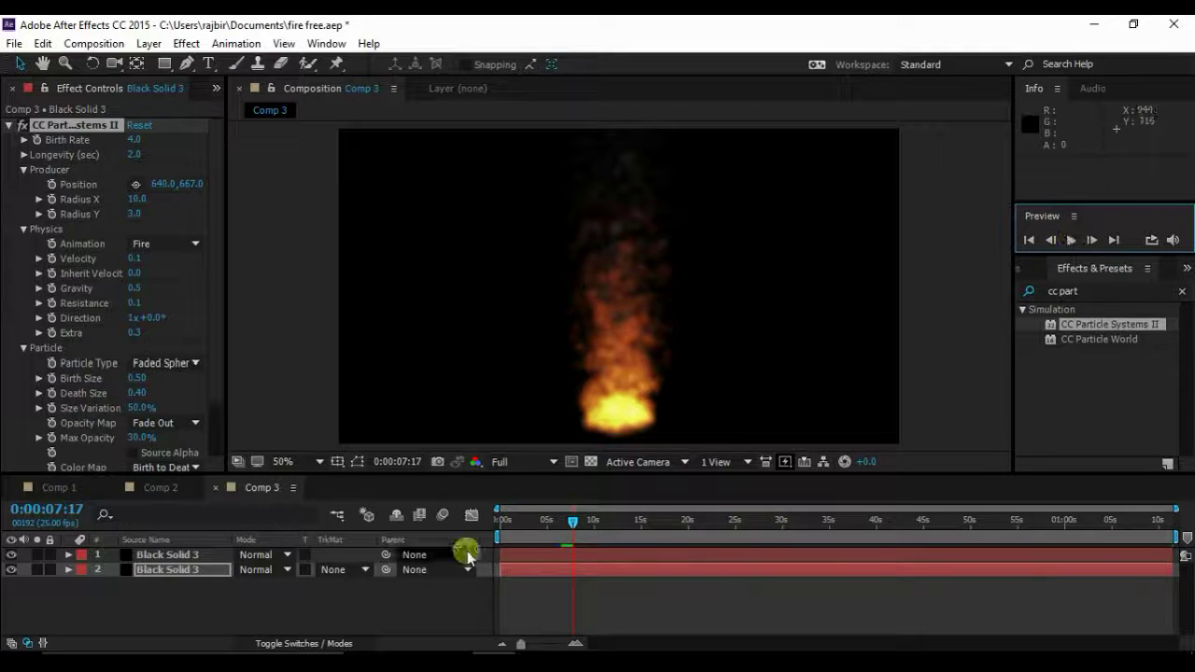
pyautogui.click(174, 555)
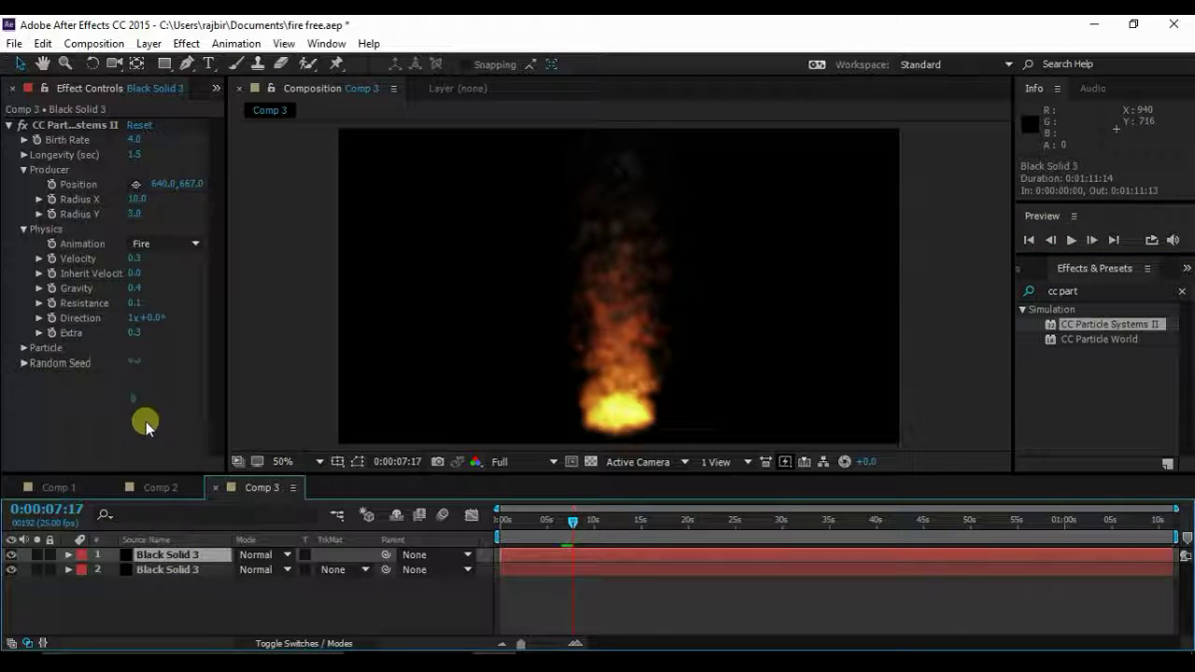
pyautogui.click(24, 348)
pyautogui.scroll(-3, 107, 347)
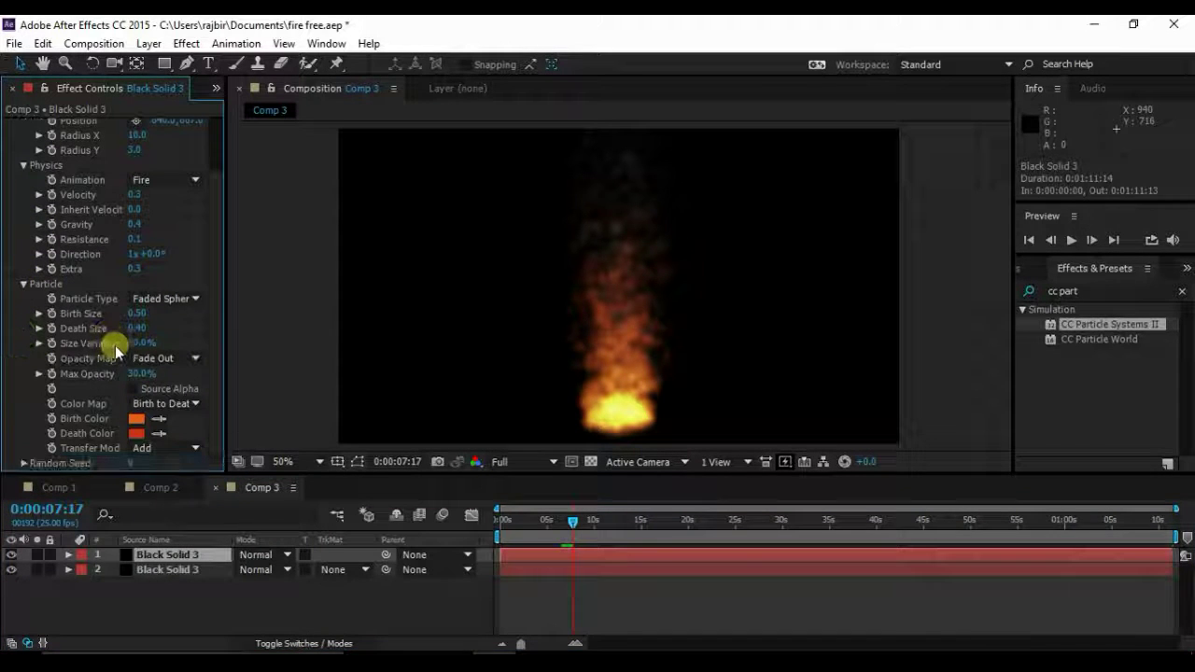
pyautogui.click(137, 418)
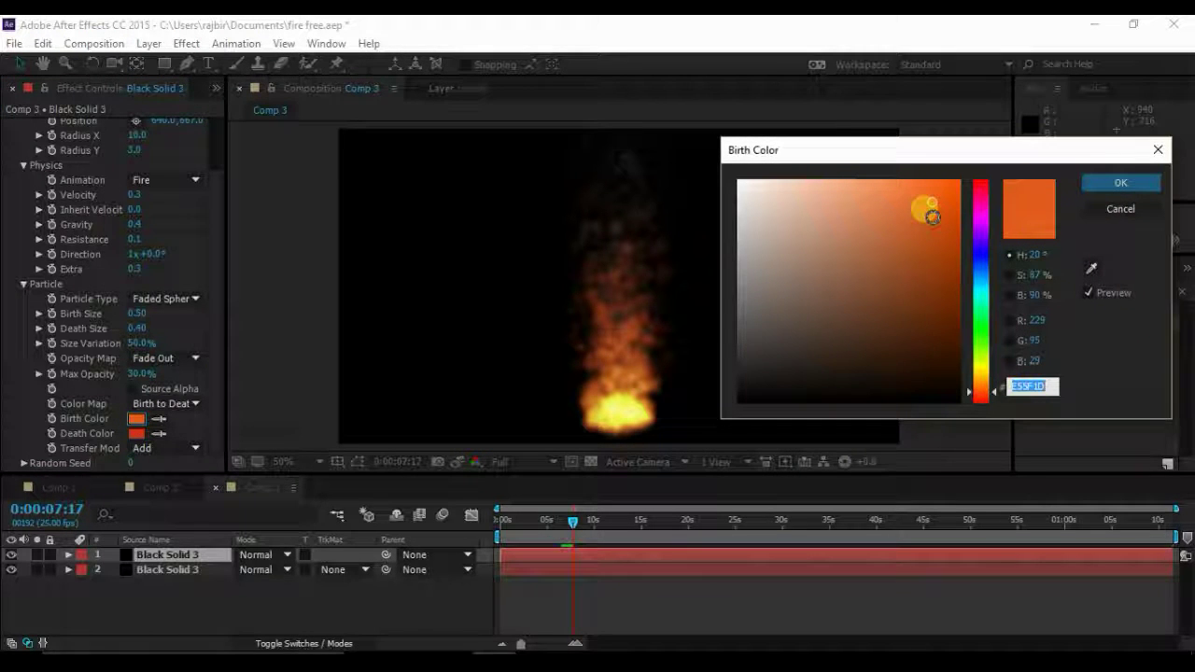
pyautogui.click(934, 202)
pyautogui.click(937, 193)
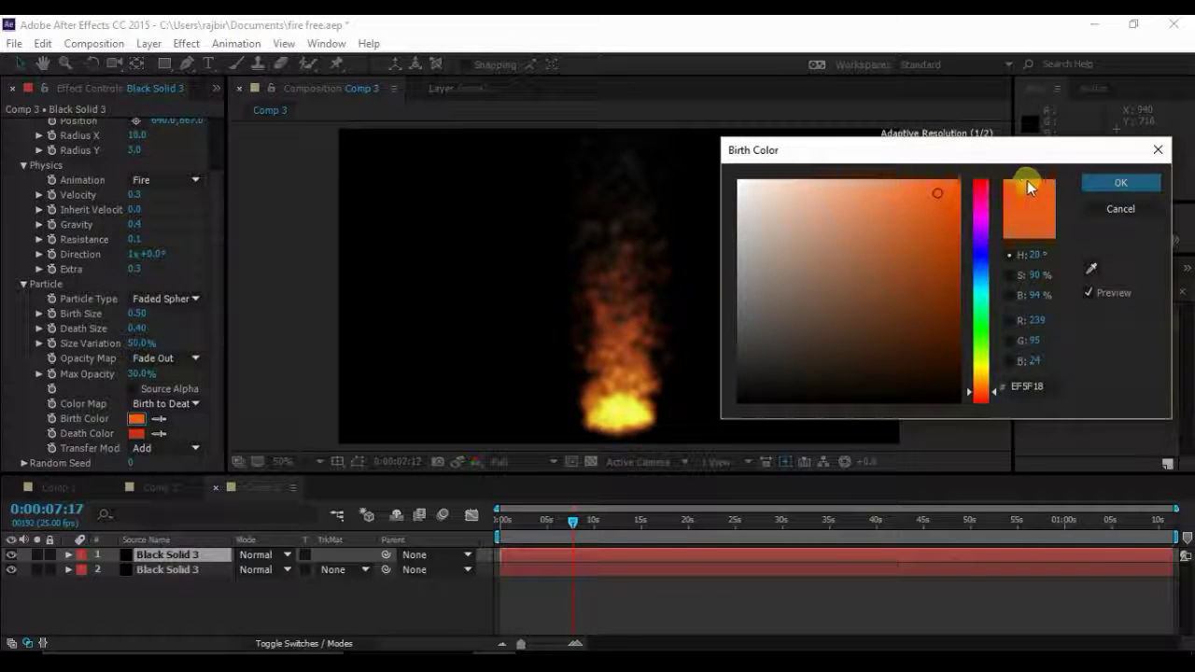
pyautogui.click(1102, 183)
# Check the second layer's particle settings, then return to the top layer's.
pyautogui.click(159, 569)
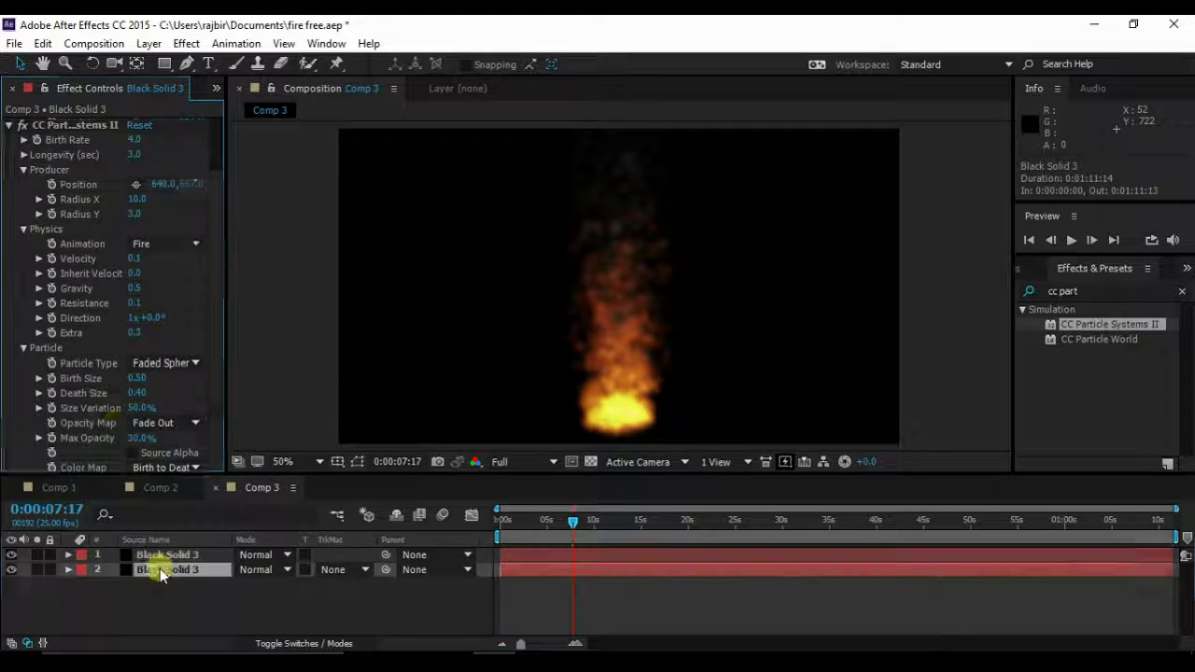
pyautogui.scroll(-2, 98, 334)
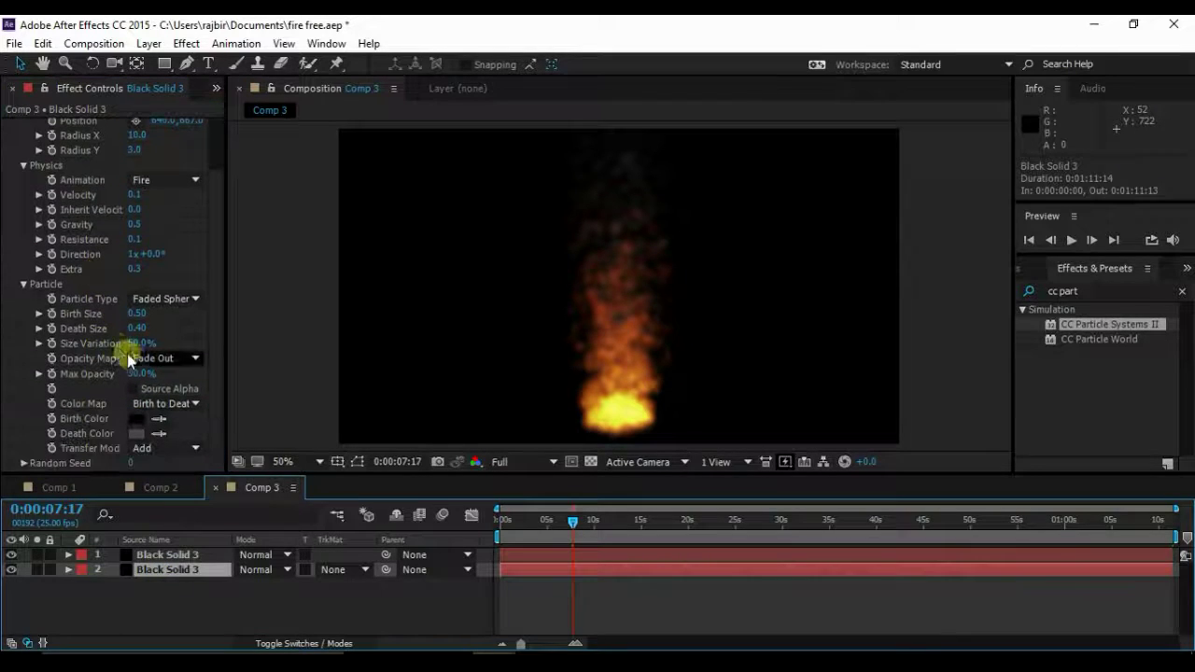
pyautogui.click(170, 555)
# Set the top fire layer's Size Variation to 60%.
pyautogui.moveTo(133, 390); pyautogui.dragTo(143, 418)
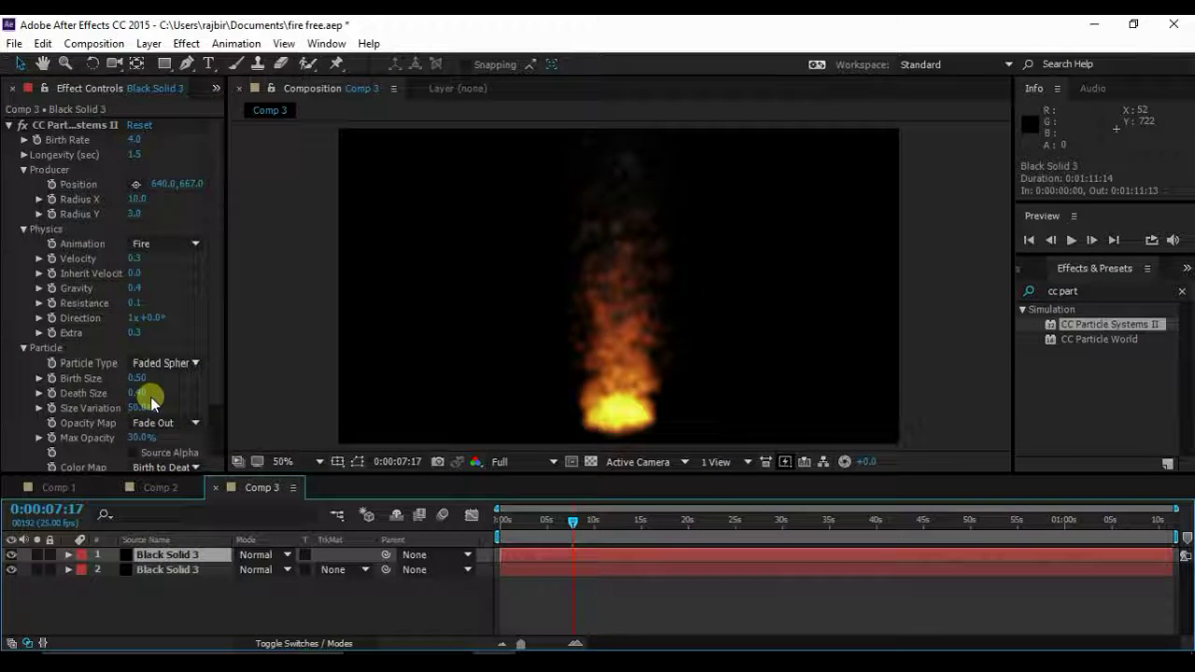
pyautogui.click(137, 408)
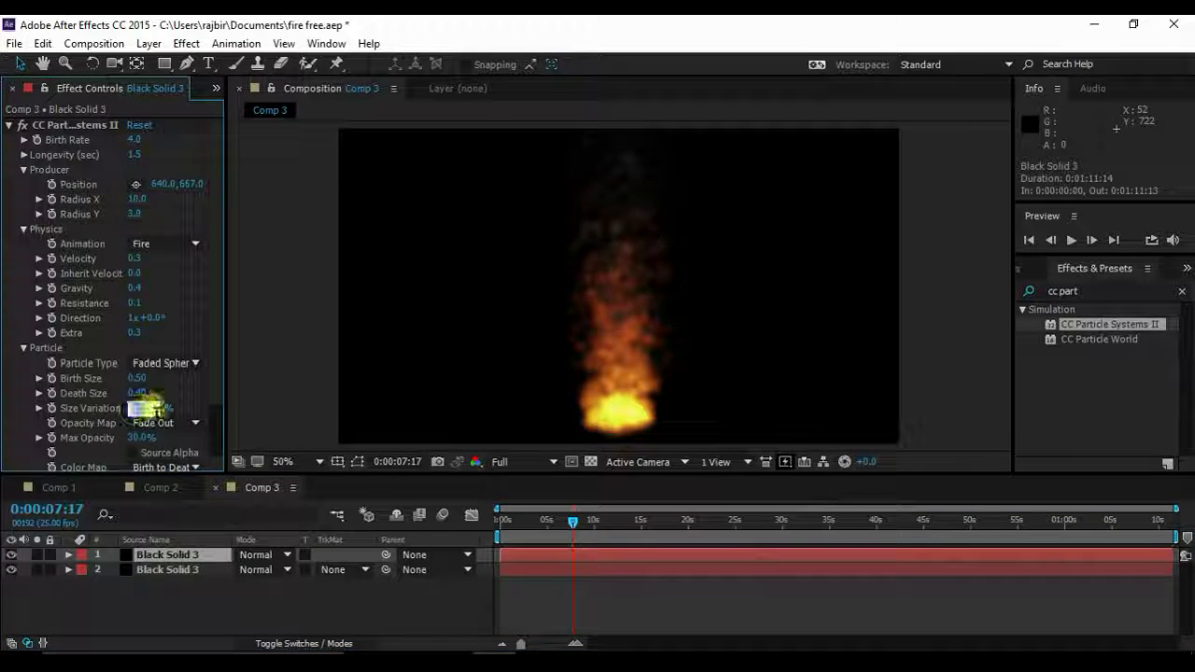
pyautogui.write('60')
pyautogui.press('Return')
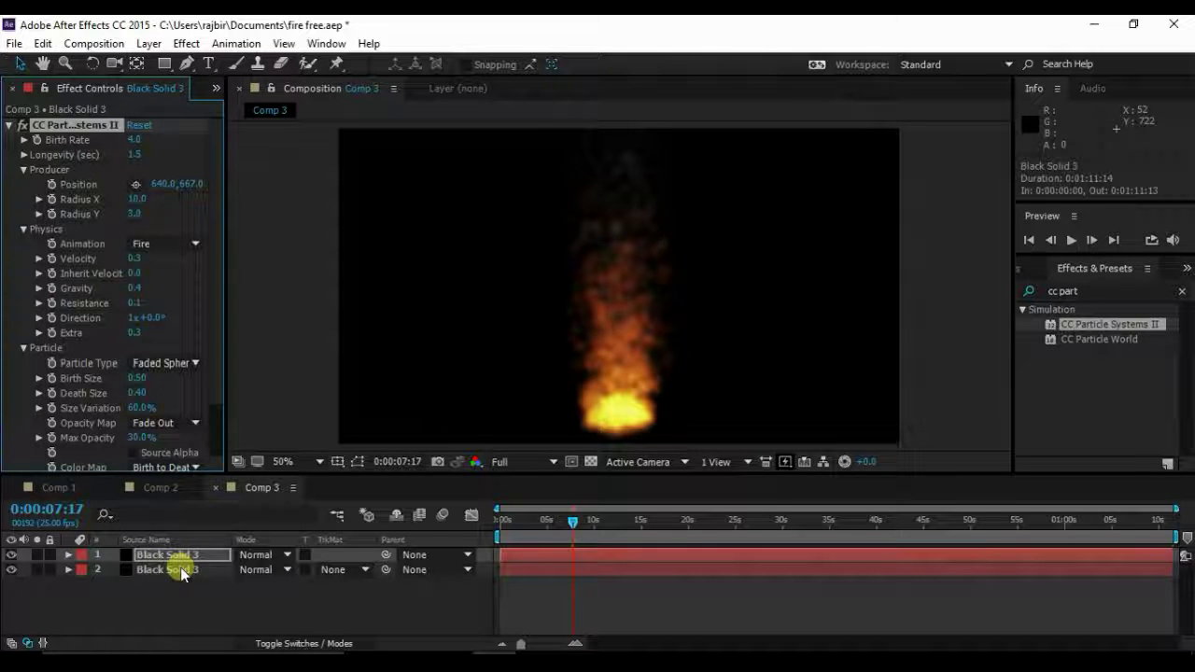
# Select the second layer, return to frame 0 and play the fire preview.
pyautogui.scroll(-1, 212, 390)
pyautogui.scroll(-2, 212, 390)
pyautogui.click(152, 566)
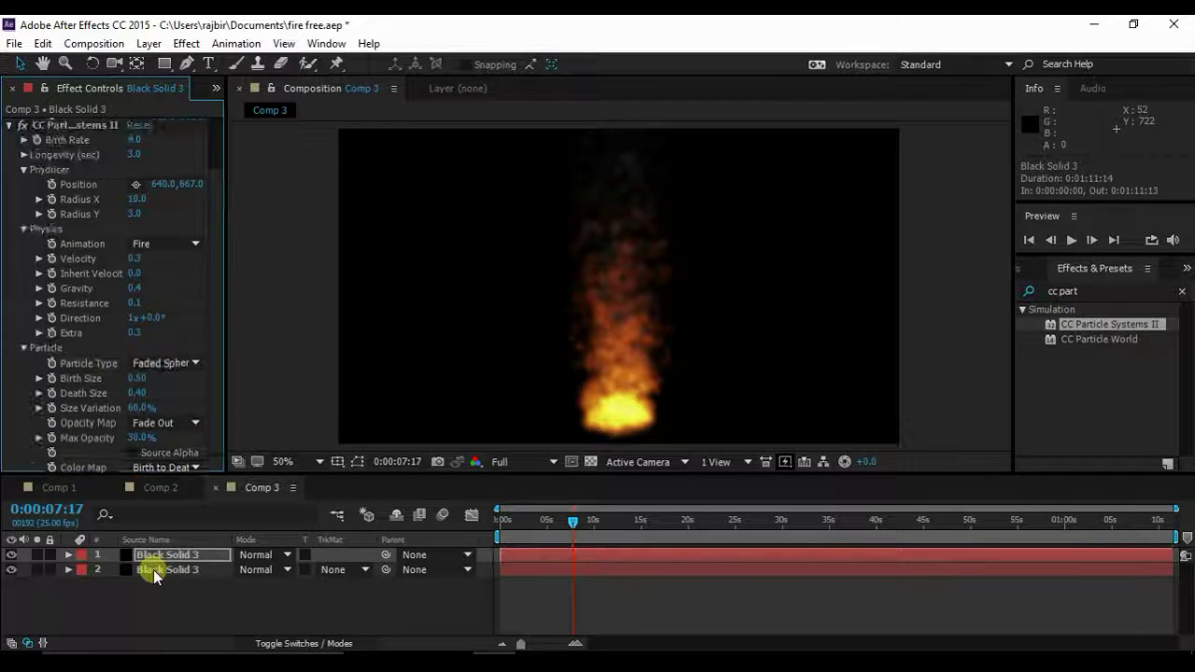
pyautogui.click(140, 415)
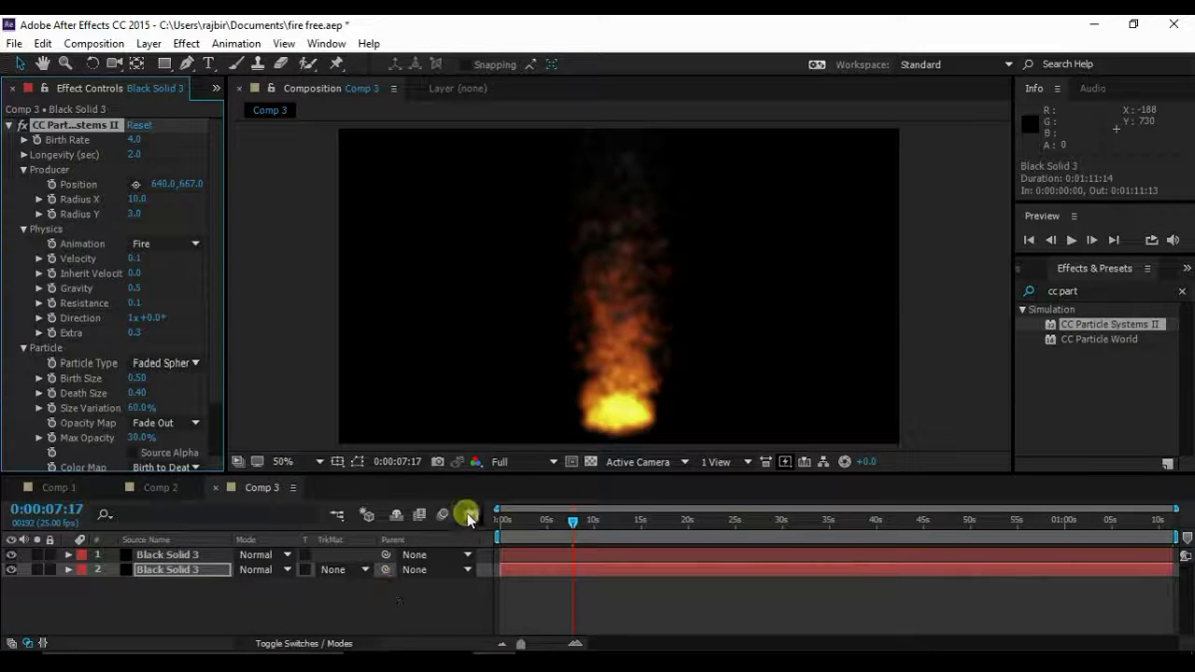
pyautogui.click(498, 521)
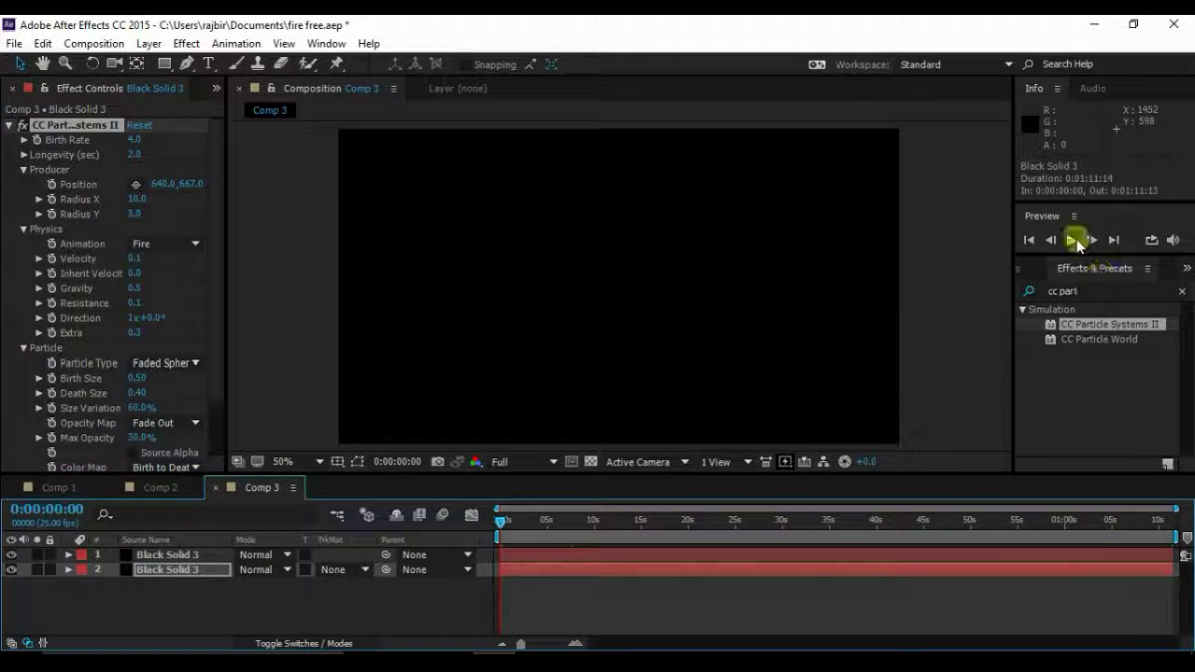
pyautogui.click(1071, 240)
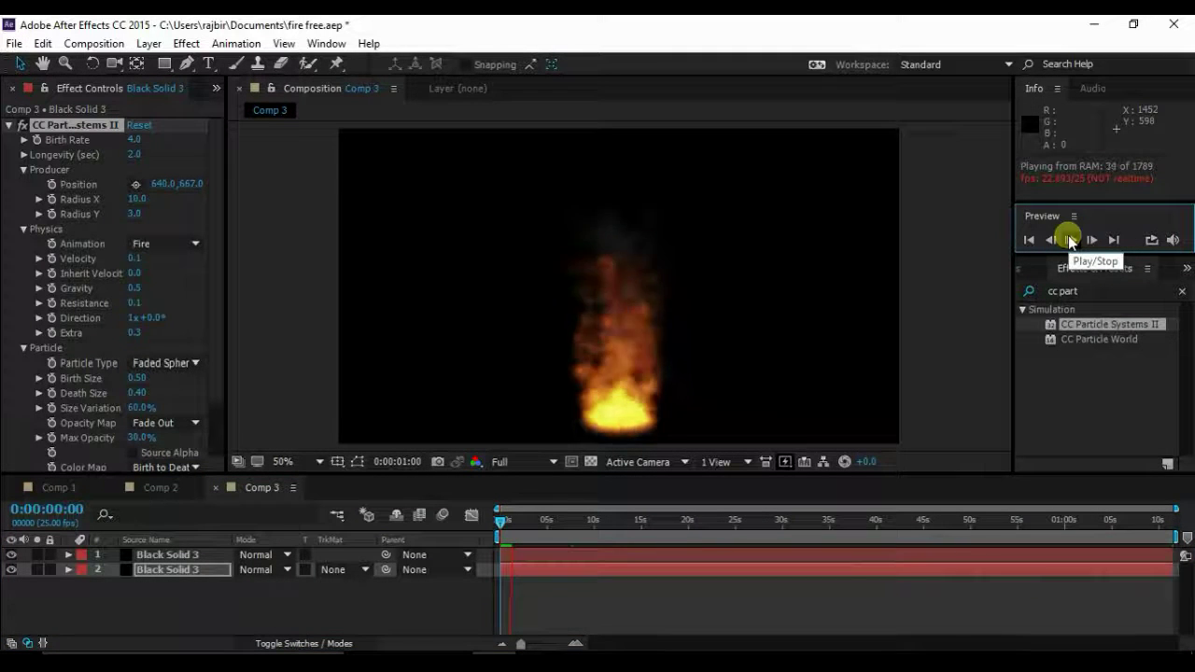